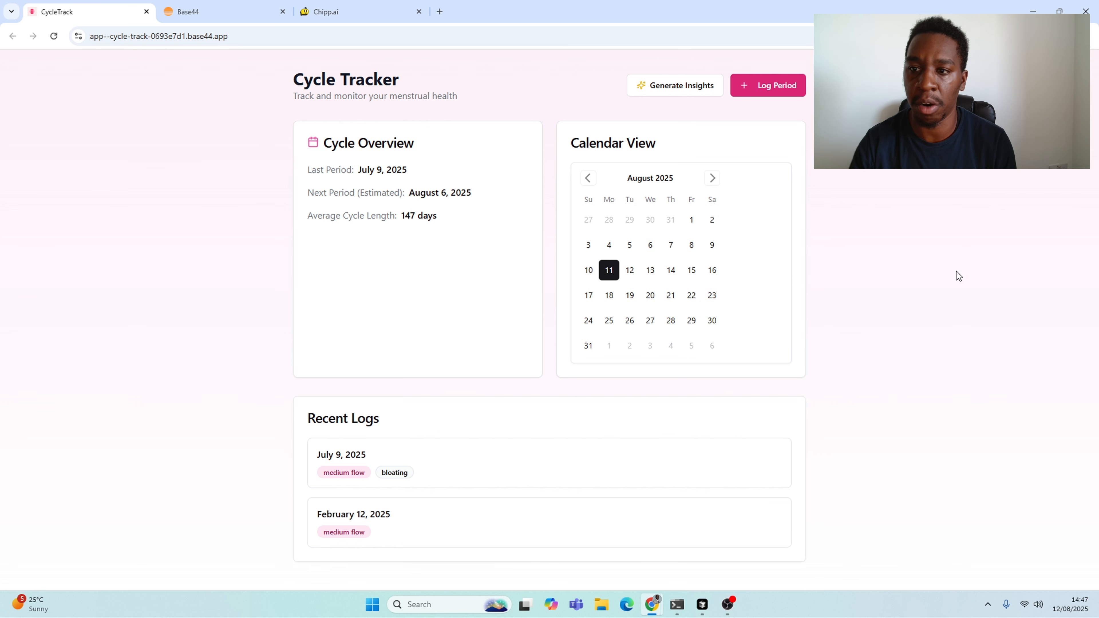
# Review the cycle tracker's period logging form and the details of the July 9, 2025 log.
pyautogui.click(772, 85)
pyautogui.scroll(-3, 485, 275)
pyautogui.scroll(3, 526, 206)
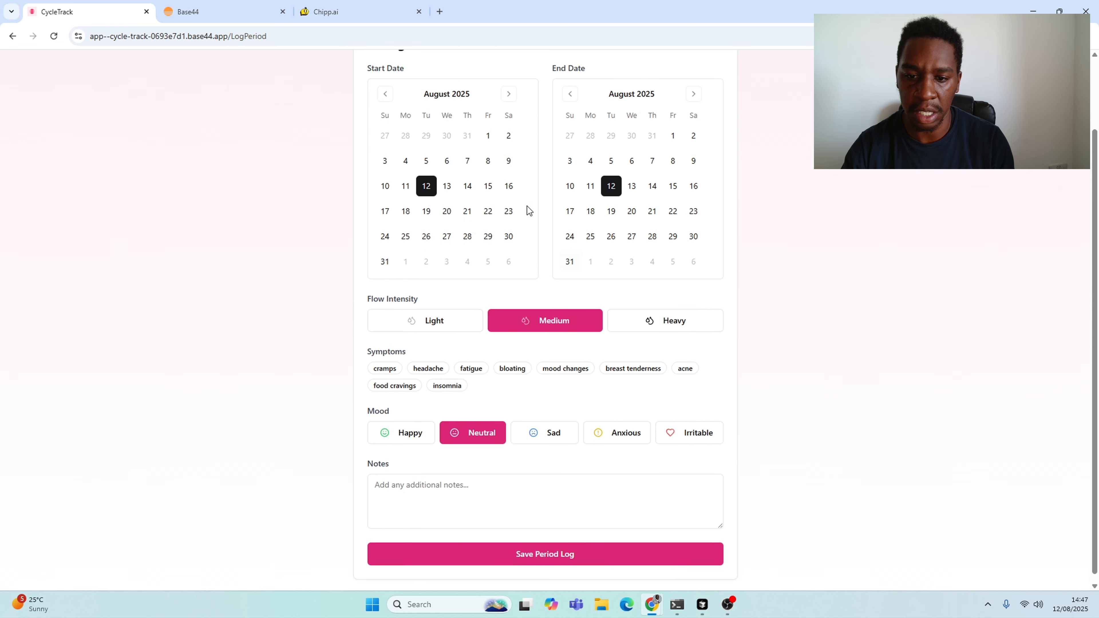
pyautogui.click(374, 81)
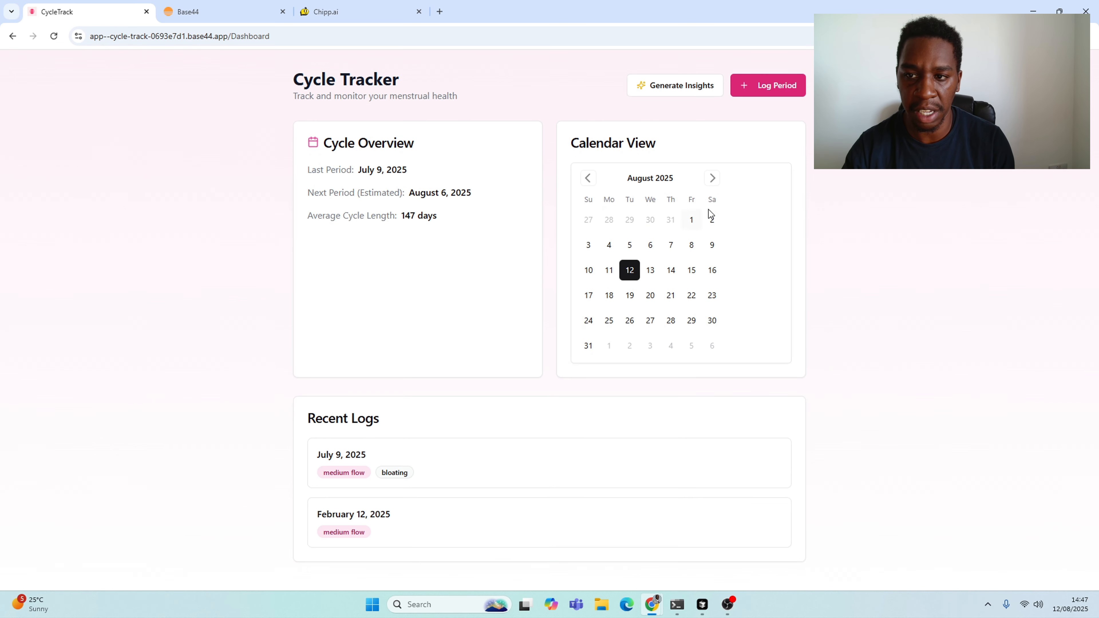
pyautogui.click(424, 449)
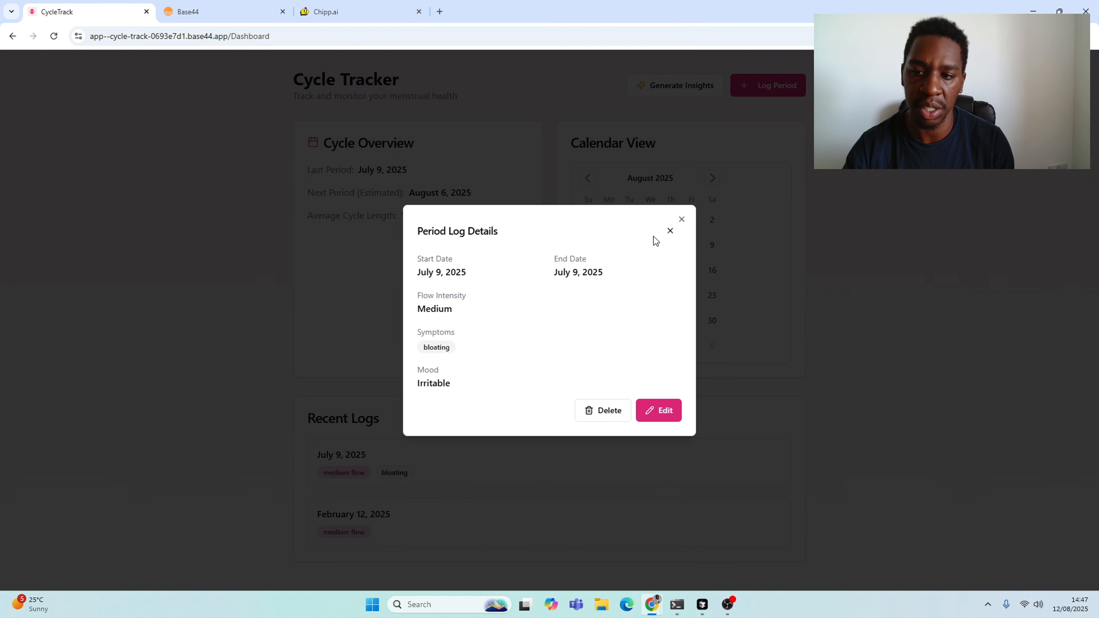
pyautogui.click(681, 220)
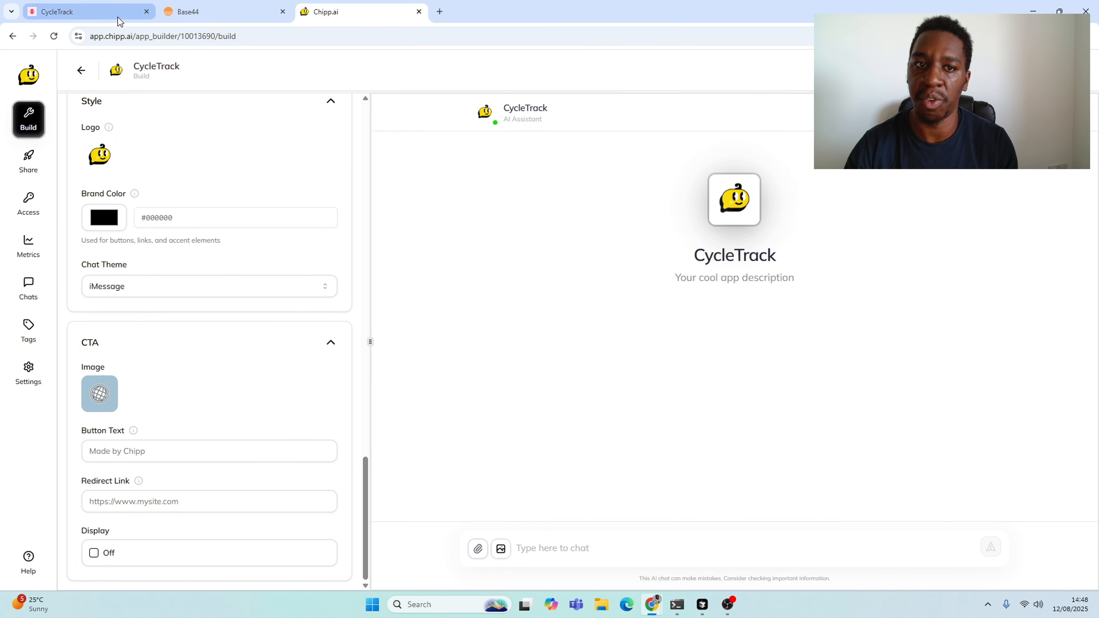
# Return to the Chipp.ai builder and clear the CycleTrack chatbot's description.
pyautogui.click(78, 11)
pyautogui.click(340, 12)
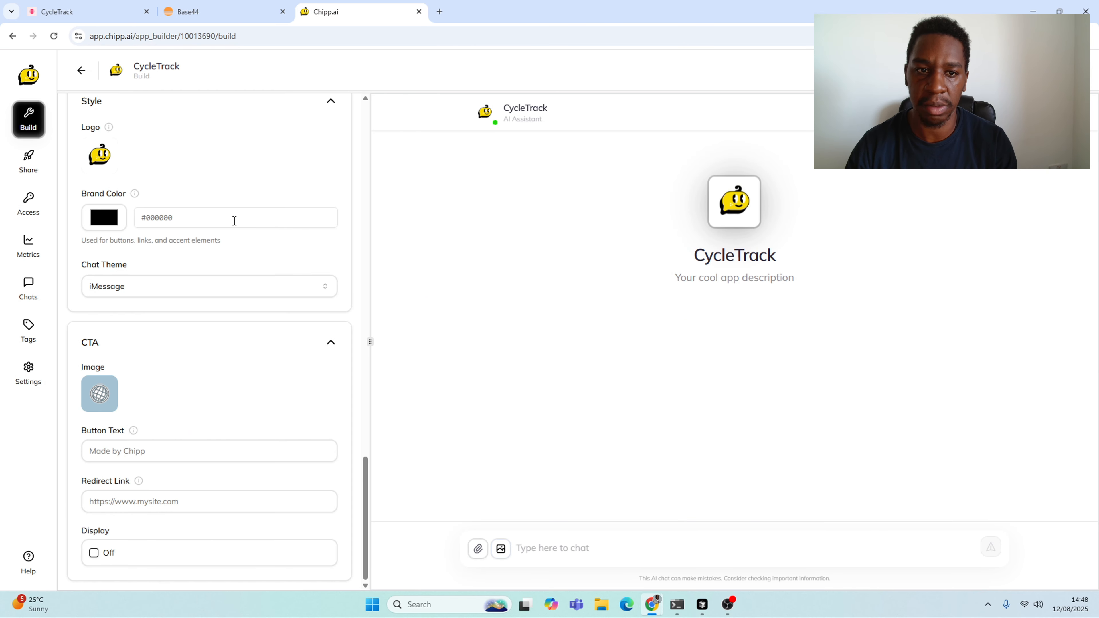
pyautogui.scroll(8, 223, 223)
pyautogui.scroll(10, 184, 166)
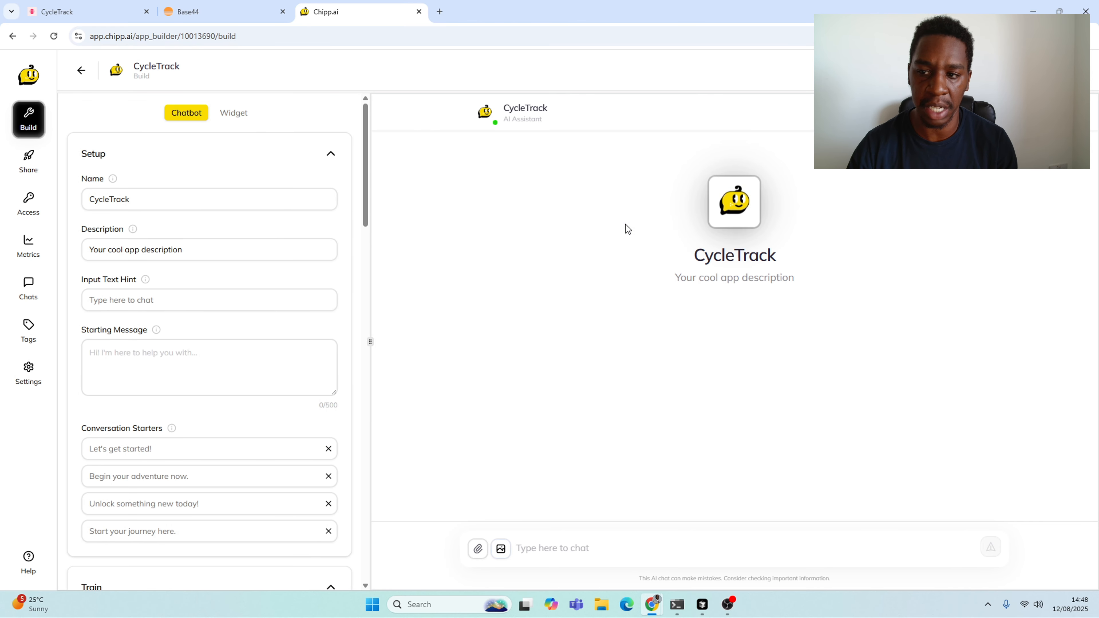
pyautogui.moveTo(196, 249); pyautogui.dragTo(34, 237)
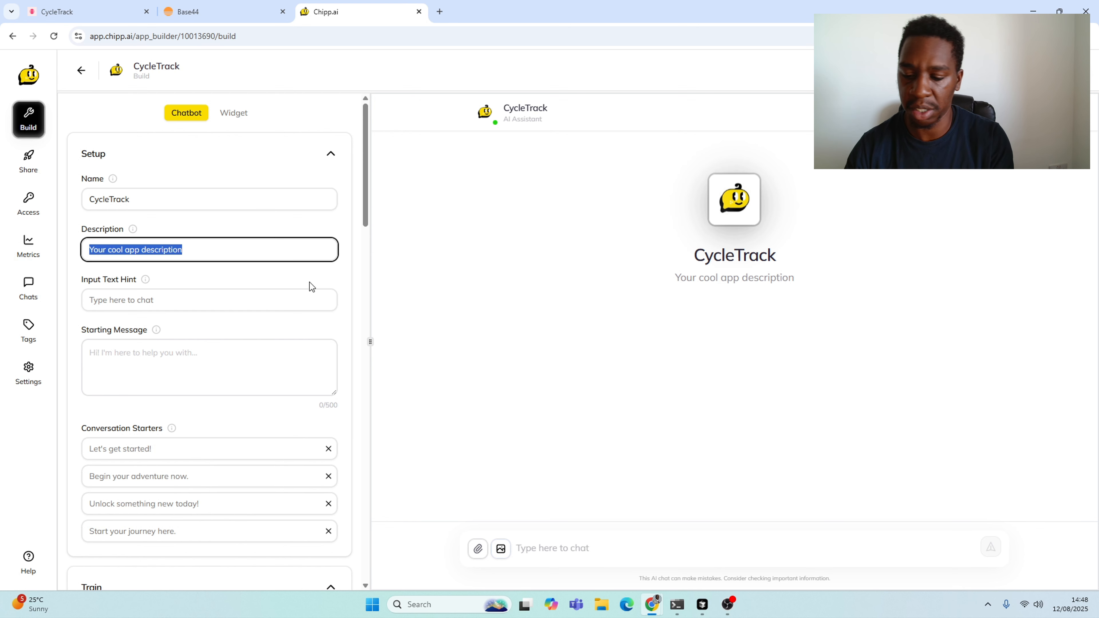
pyautogui.press('BackSpace')
# Rewrite the chatbot's training prompt as "You are a menstrual health expert.".
pyautogui.scroll(-1, 133, 363)
pyautogui.scroll(-6, 134, 365)
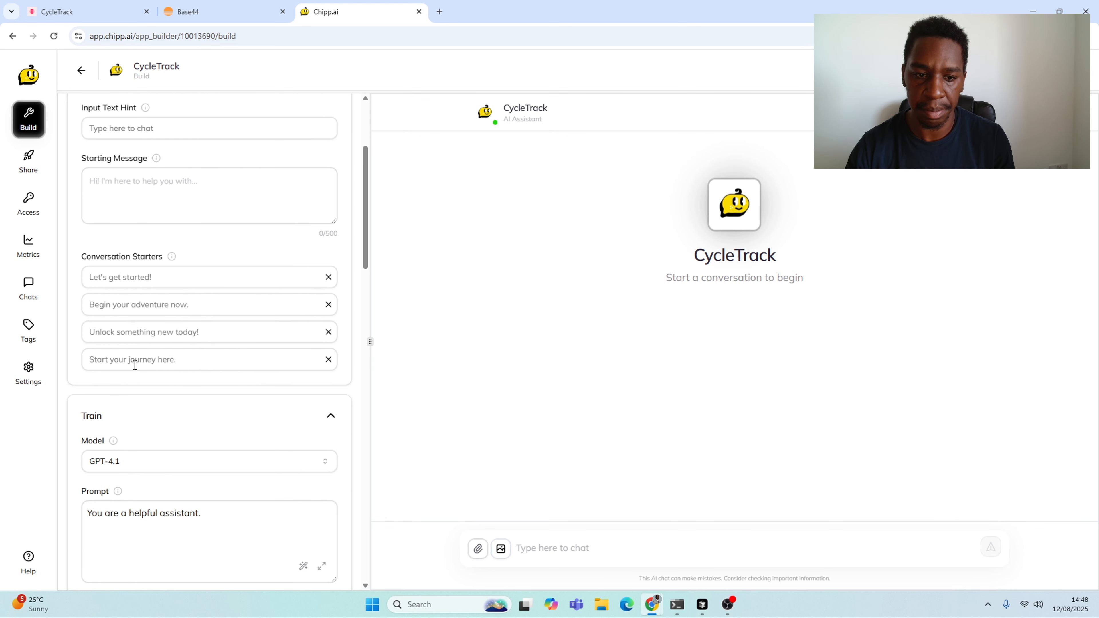
pyautogui.moveTo(235, 349); pyautogui.dragTo(132, 341)
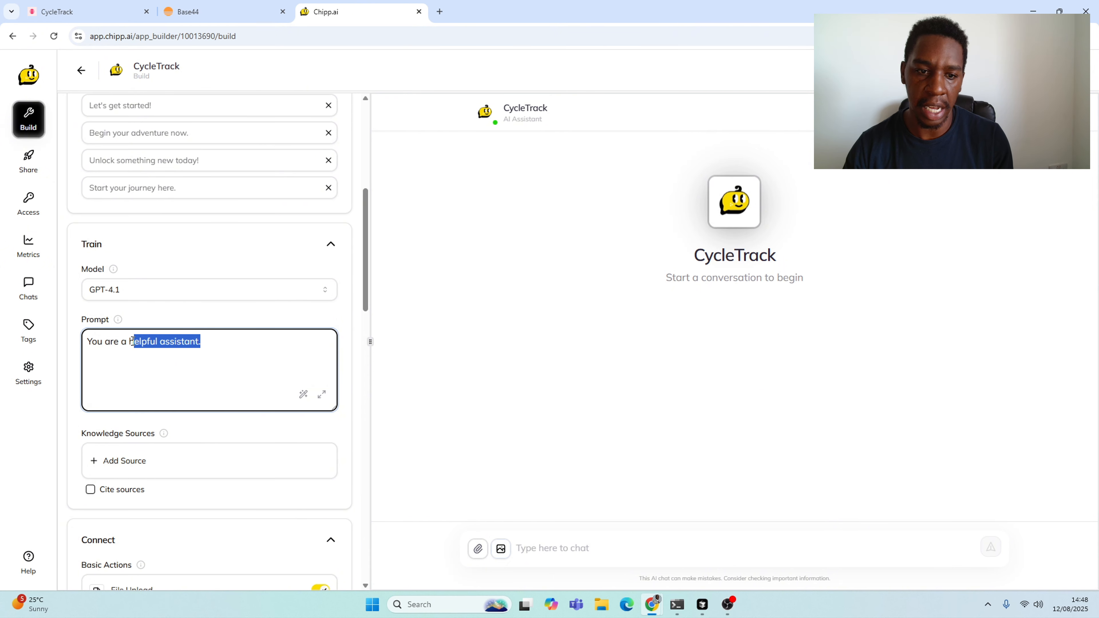
pyautogui.press('BackSpace')
pyautogui.press('BackSpace')
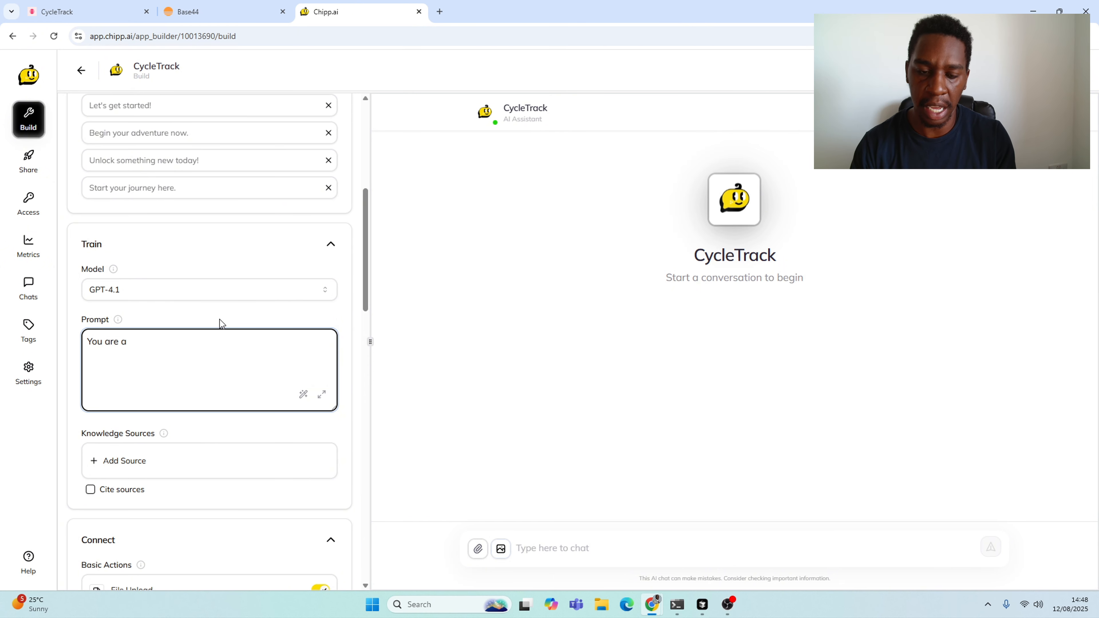
pyautogui.write('menstral health exper')
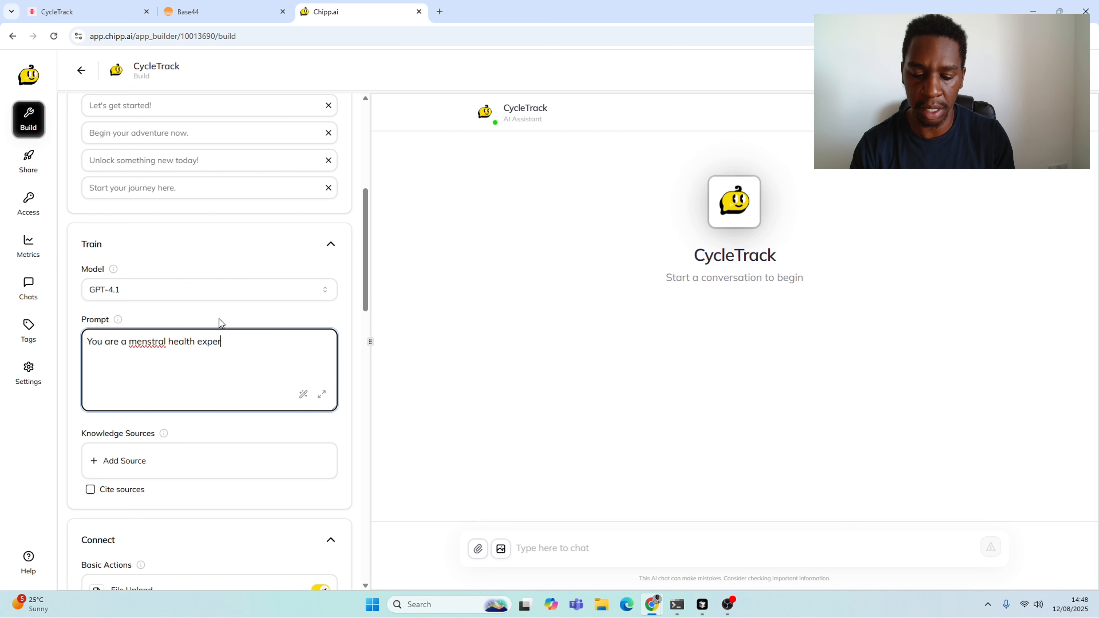
pyautogui.write('t')
pyautogui.rightClick(155, 341)
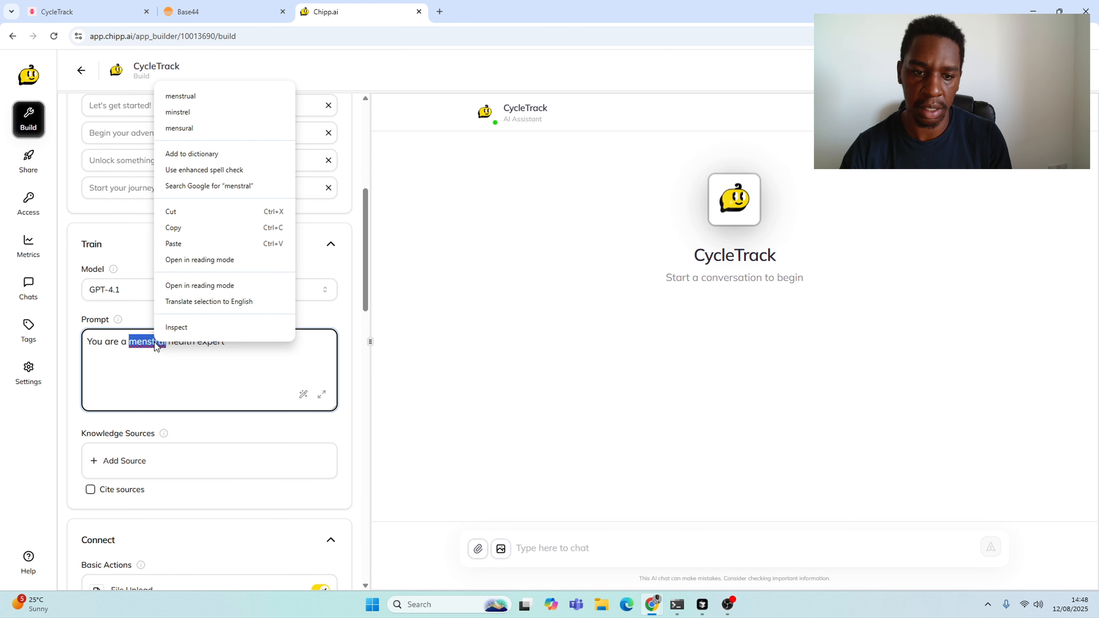
pyautogui.click(219, 97)
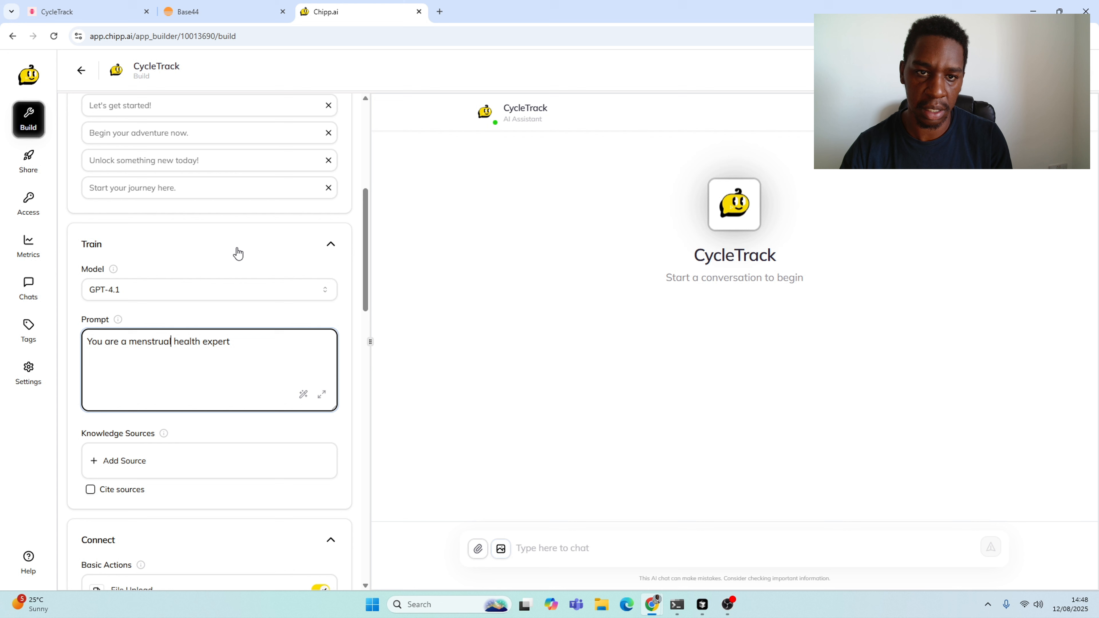
pyautogui.click(263, 333)
pyautogui.write('.')
# Add a second paragraph to the prompt reading "Analyse the users logs and answer their question and provide advice.".
pyautogui.press('Return')
pyautogui.press('Return')
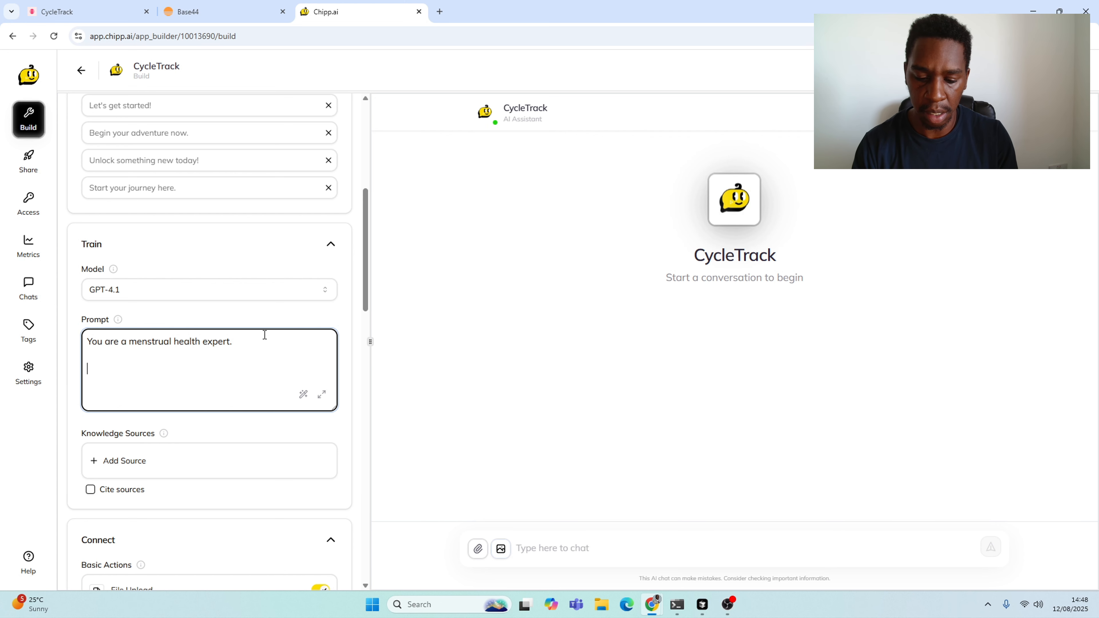
pyautogui.write('Analyse t')
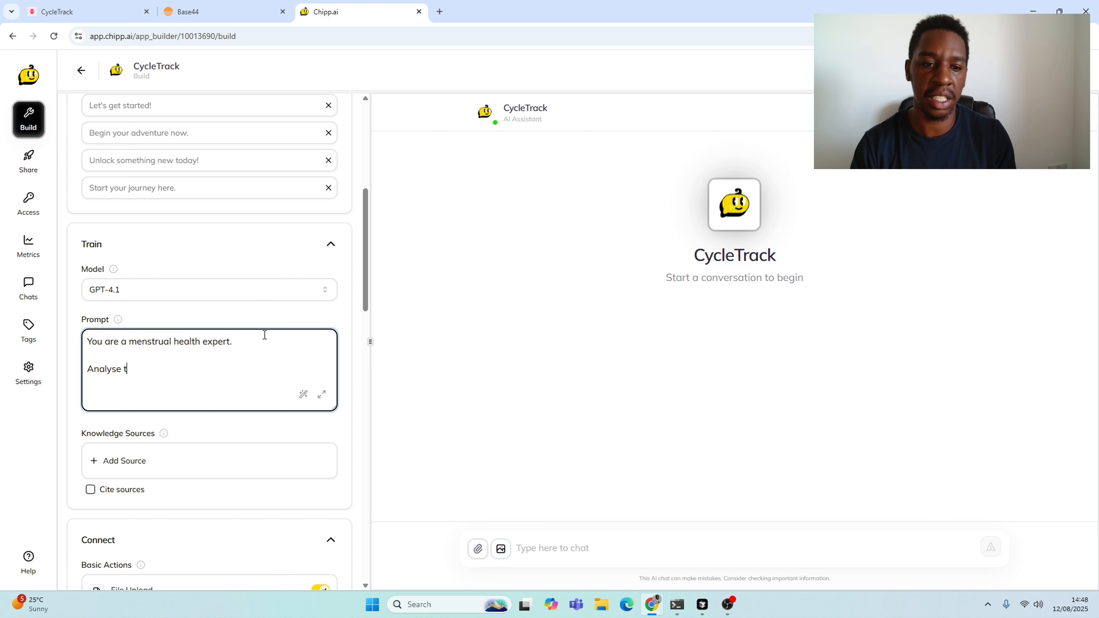
pyautogui.write('he users lo')
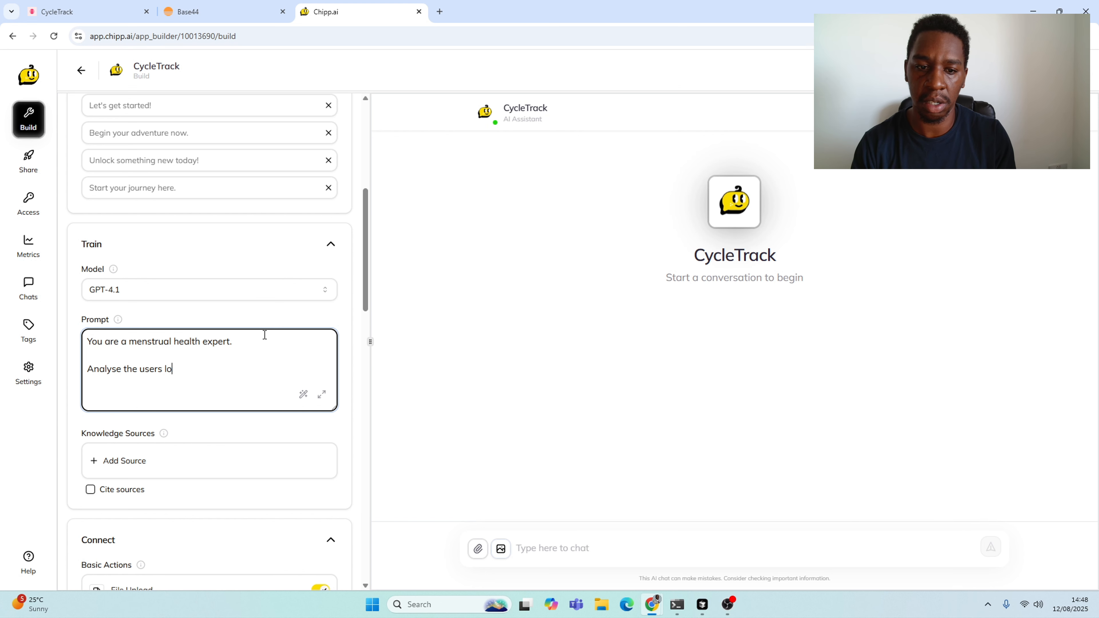
pyautogui.write('gs and ')
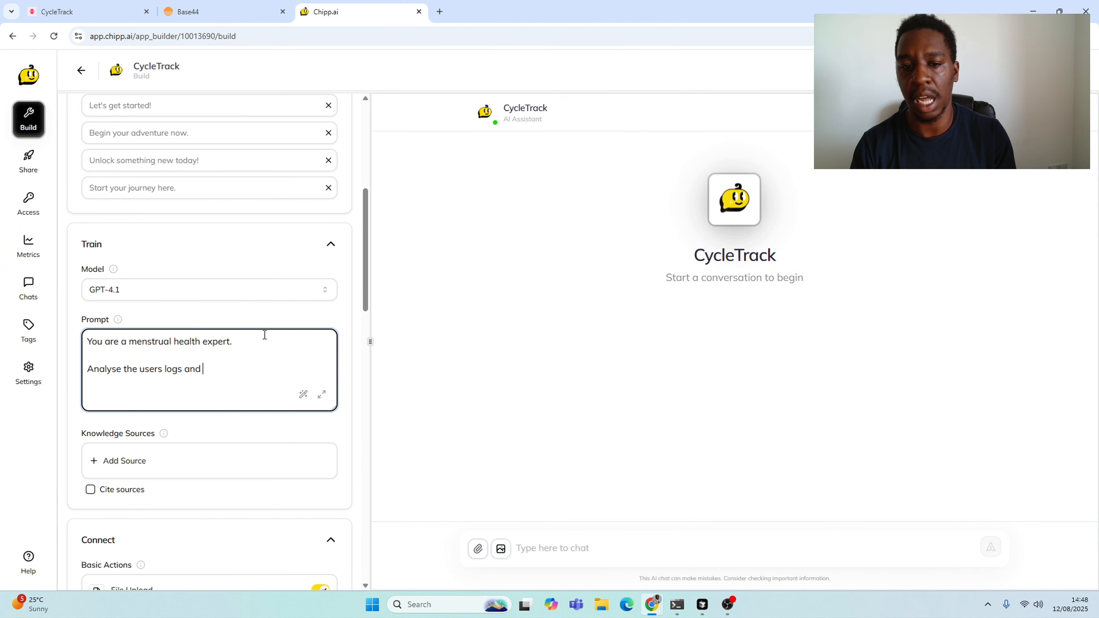
pyautogui.write('ans')
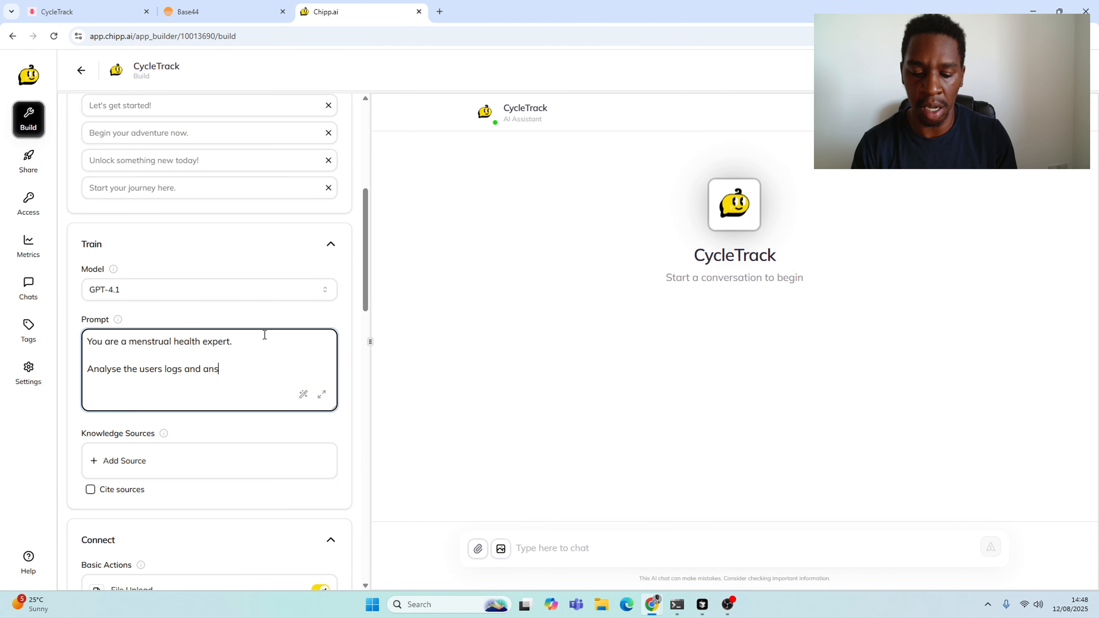
pyautogui.write('wer their qu')
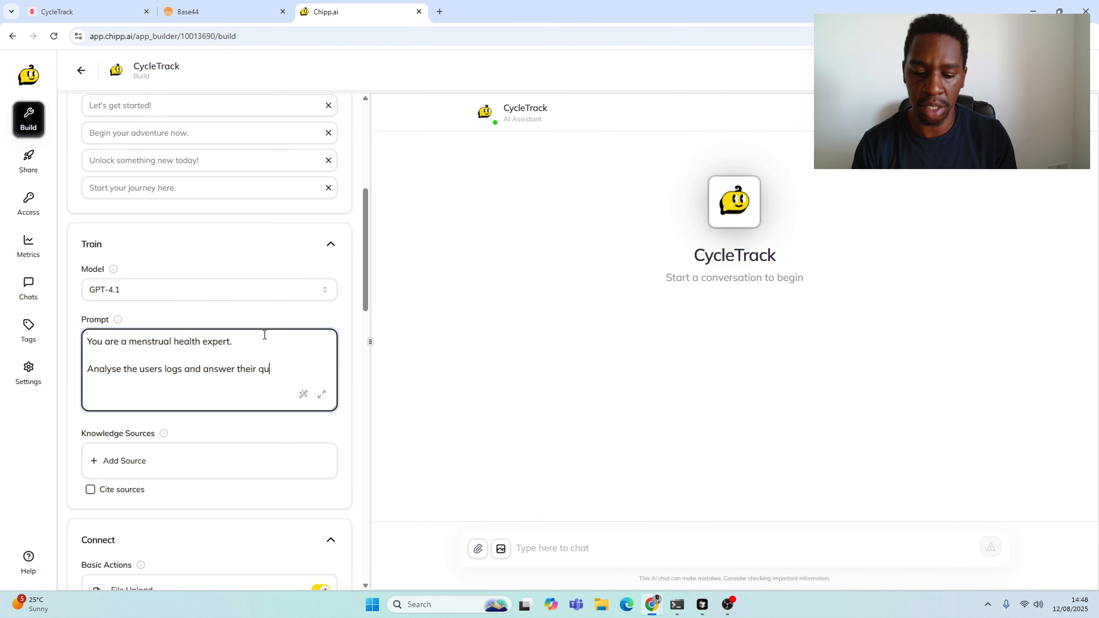
pyautogui.write('estion andd')
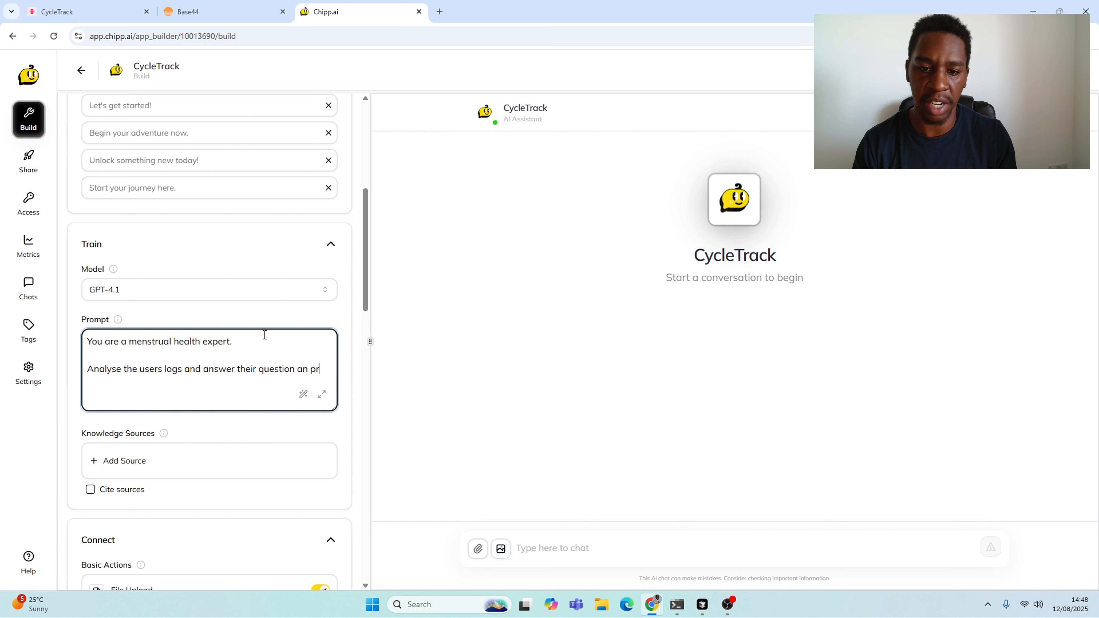
pyautogui.press('BackSpace')
pyautogui.press('BackSpace')
pyautogui.write('dd')
pyautogui.press('BackSpace')
pyautogui.press('BackSpace')
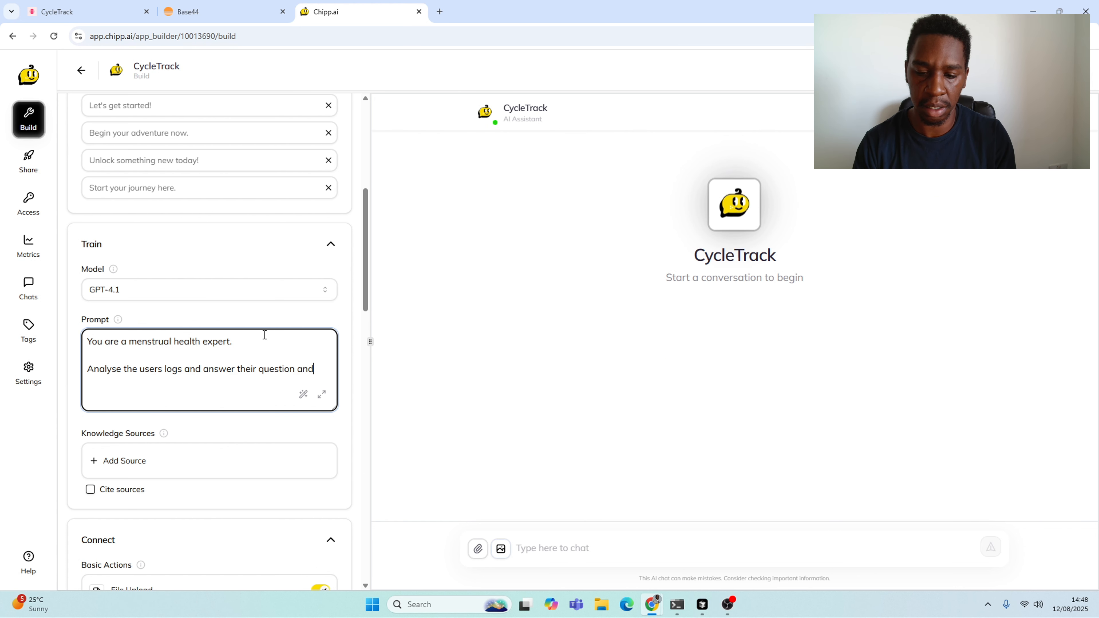
pyautogui.write('provide ')
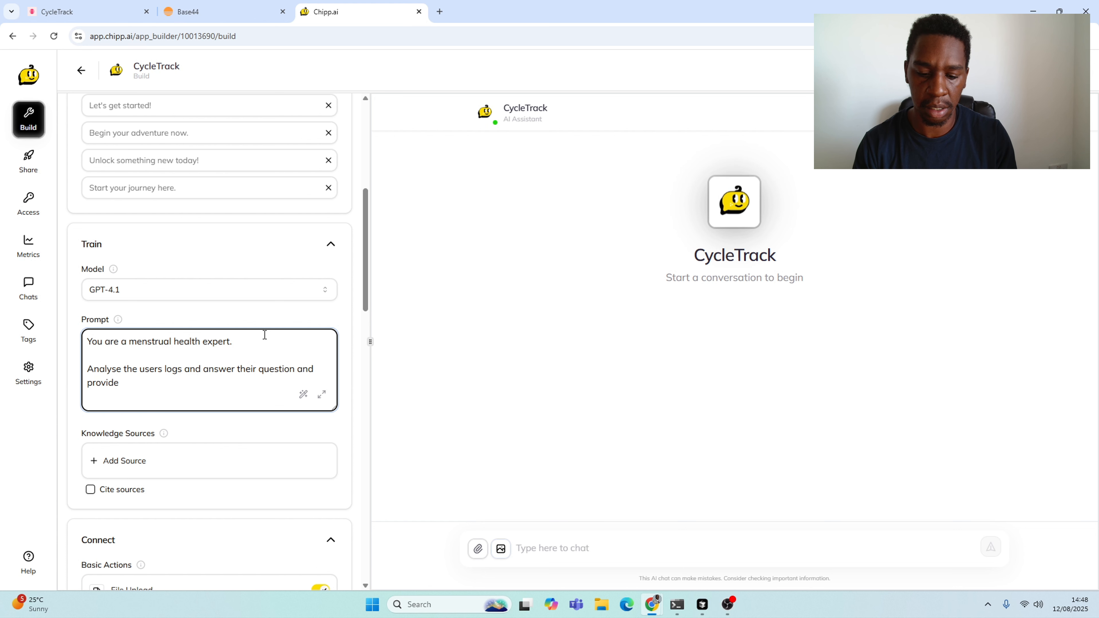
pyautogui.write('addvice.')
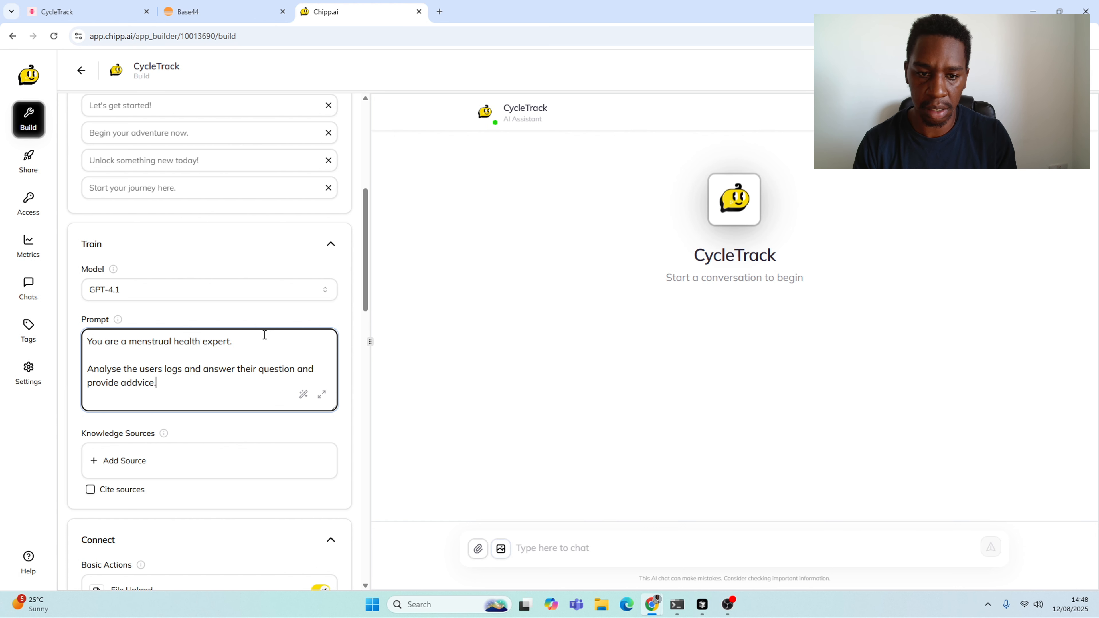
pyautogui.press('BackSpace')
pyautogui.press('BackSpace')
pyautogui.write('vice')
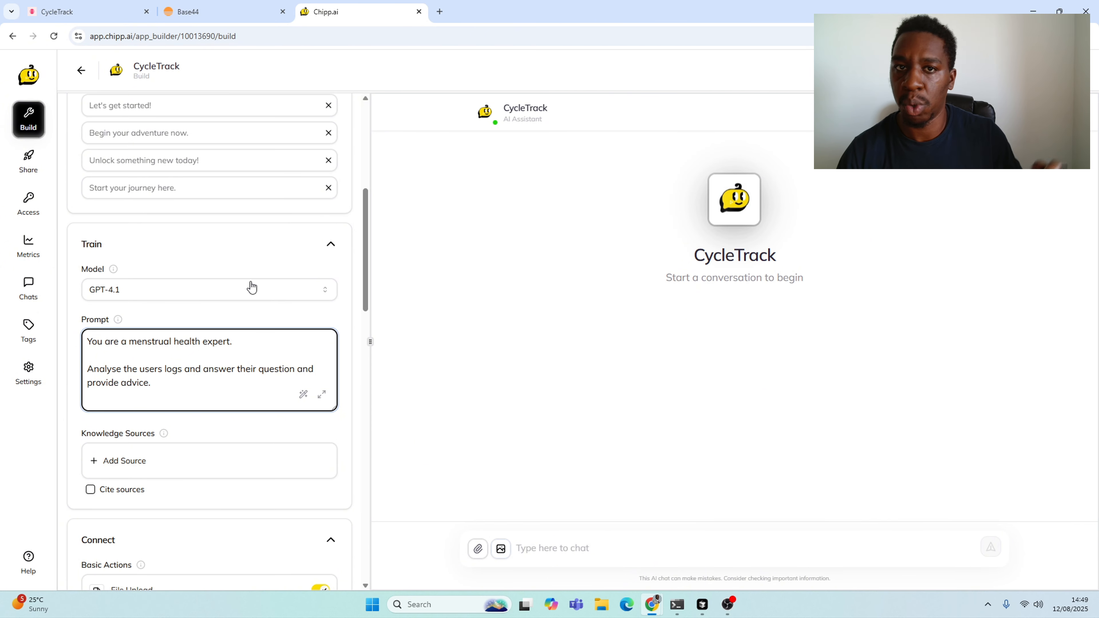
# Start a new custom API action for the chatbot and title it "GET Logs".
pyautogui.scroll(-5, 251, 287)
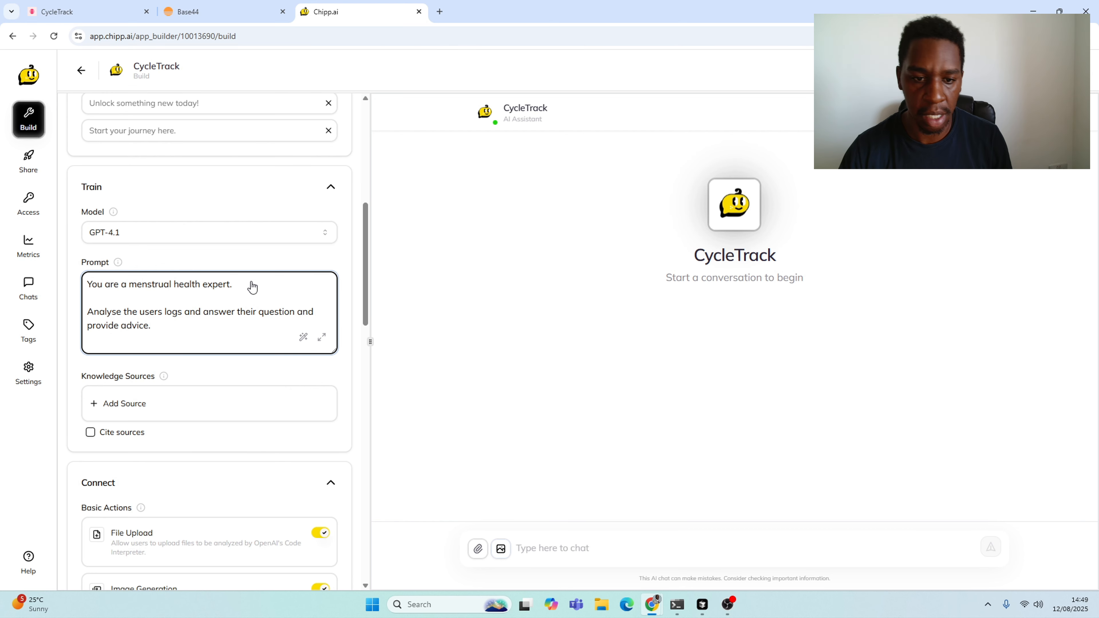
pyautogui.scroll(-12, 229, 315)
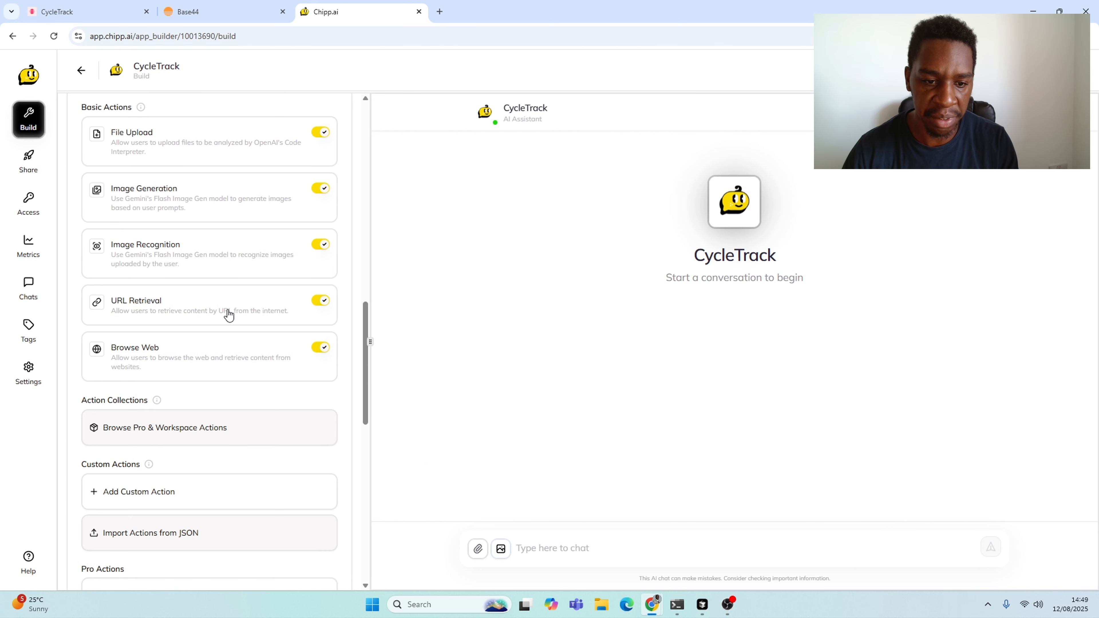
pyautogui.scroll(-5, 228, 315)
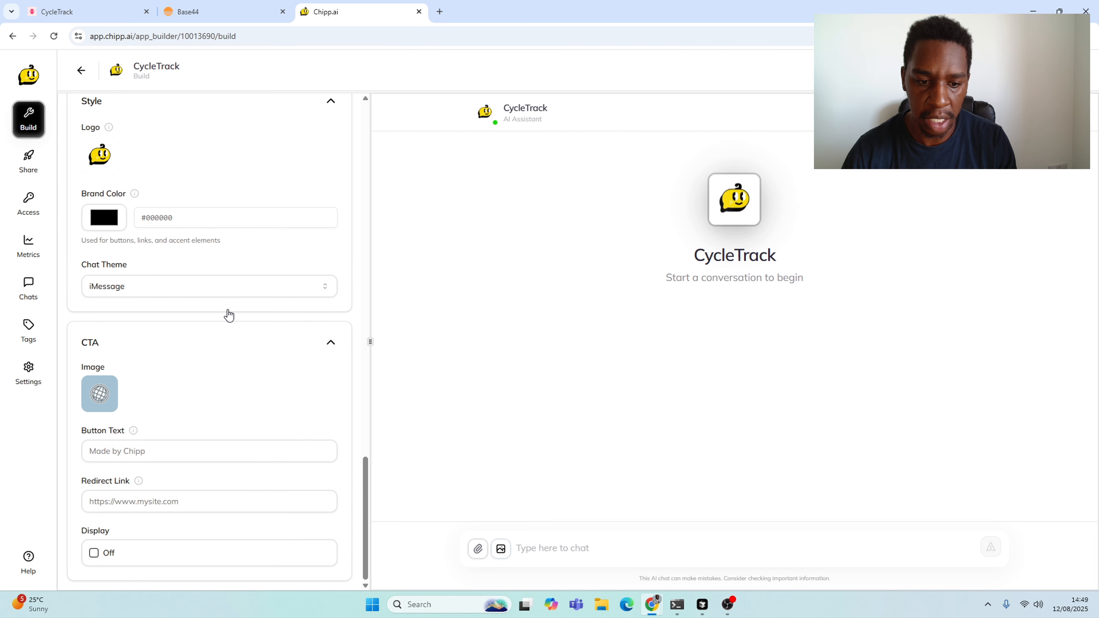
pyautogui.scroll(12, 229, 309)
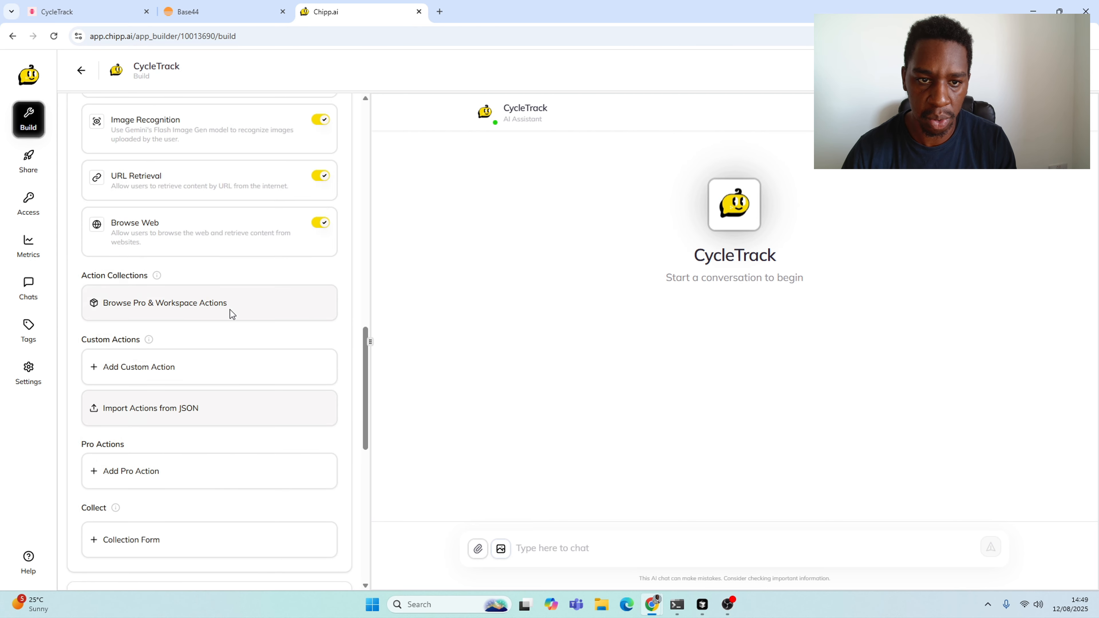
pyautogui.scroll(-1, 230, 309)
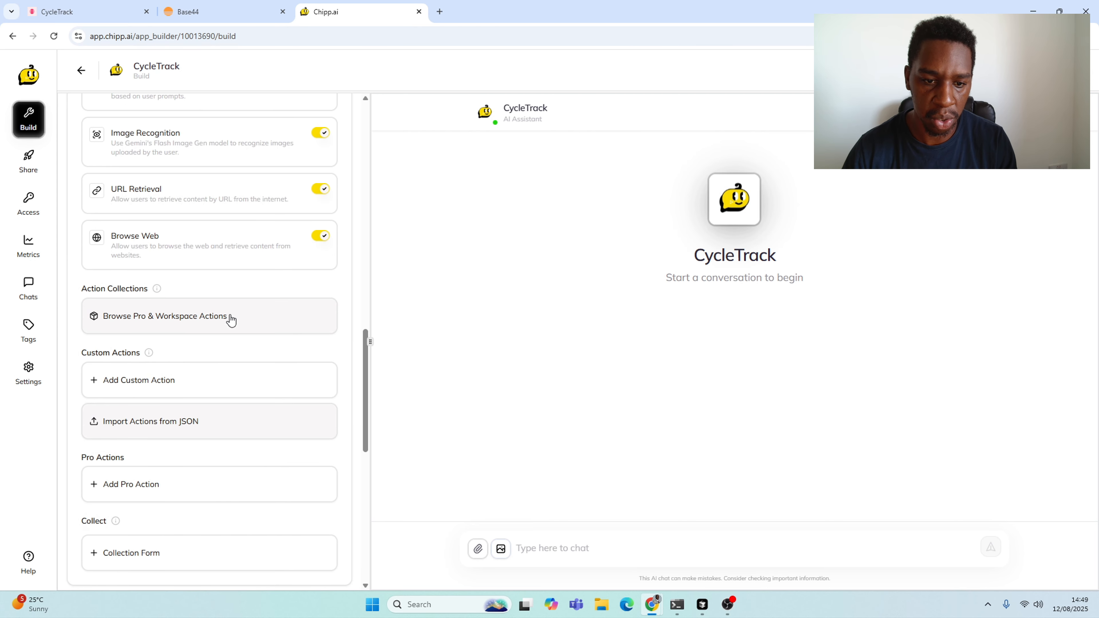
pyautogui.click(234, 381)
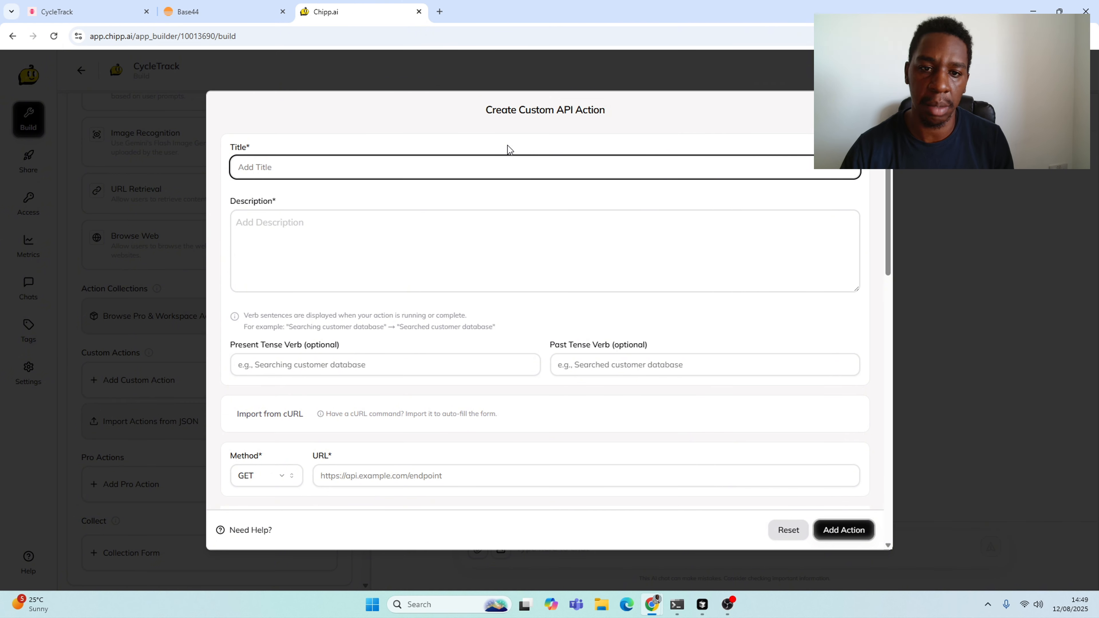
pyautogui.write('G')
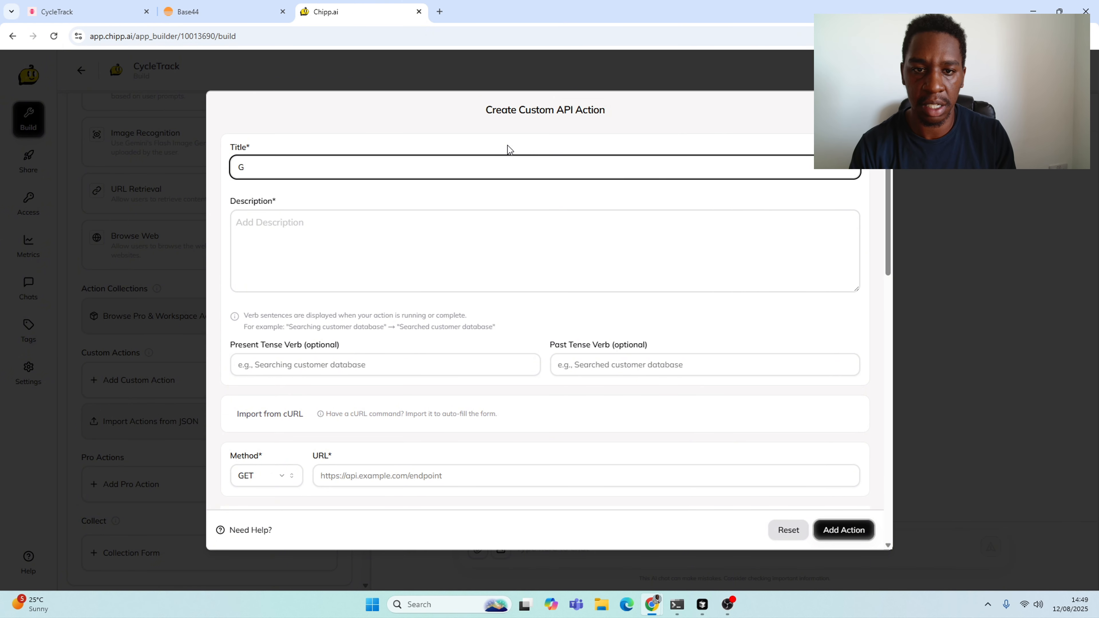
pyautogui.write('ET lo')
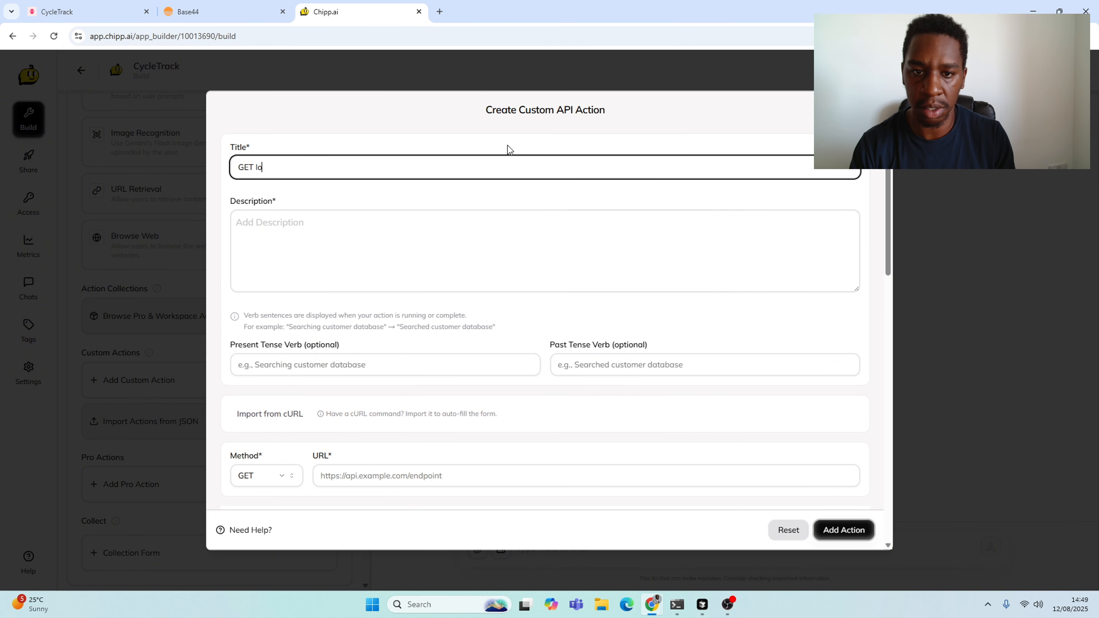
pyautogui.write(' Logs')
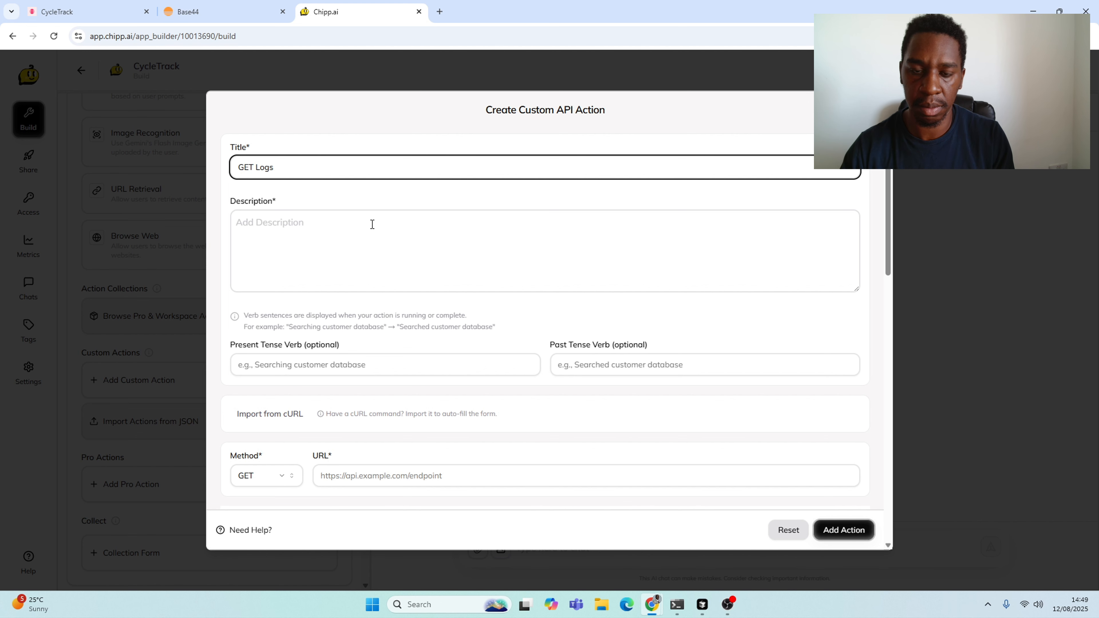
# Describe the GET Logs action as "Get the menstrual health logs", correcting the misspelled "menstrual" with the spelling suggestion.
pyautogui.click(369, 229)
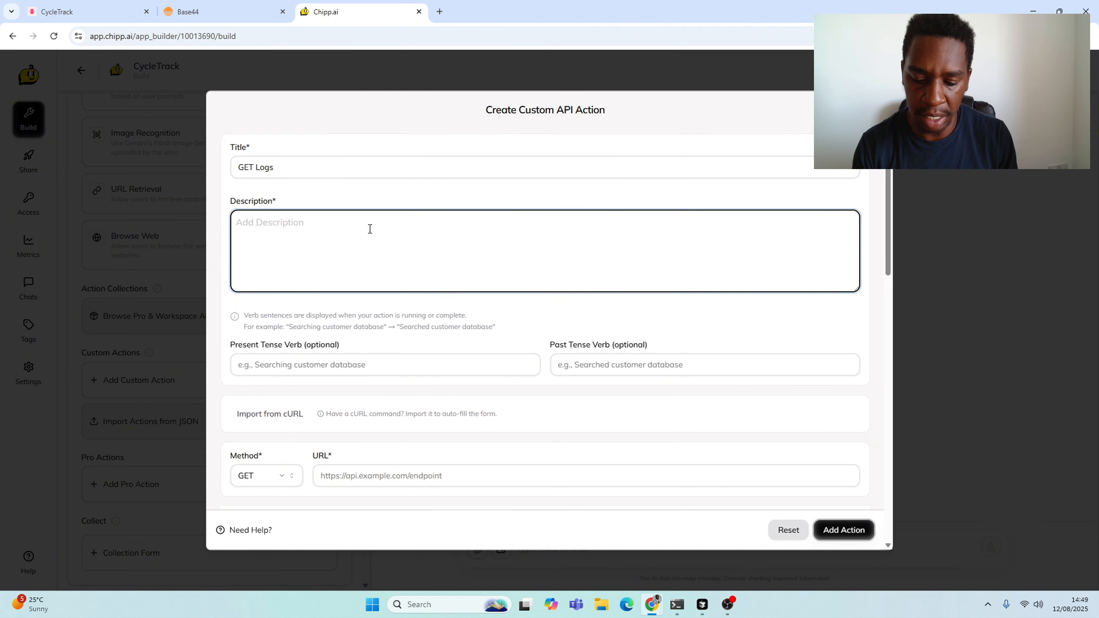
pyautogui.write('Get t')
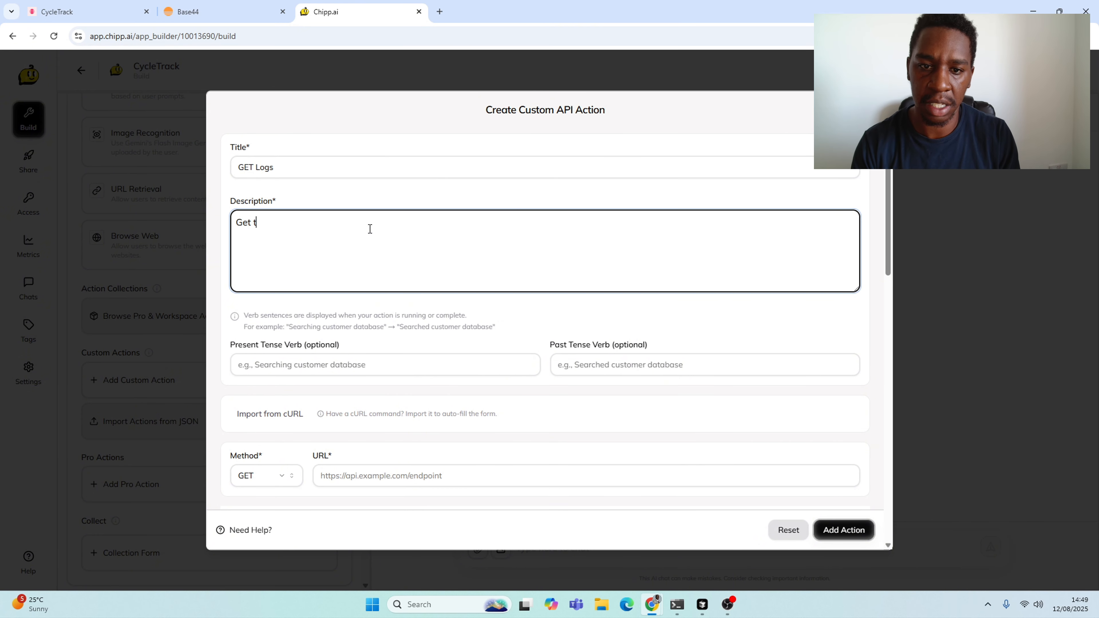
pyautogui.write('he m')
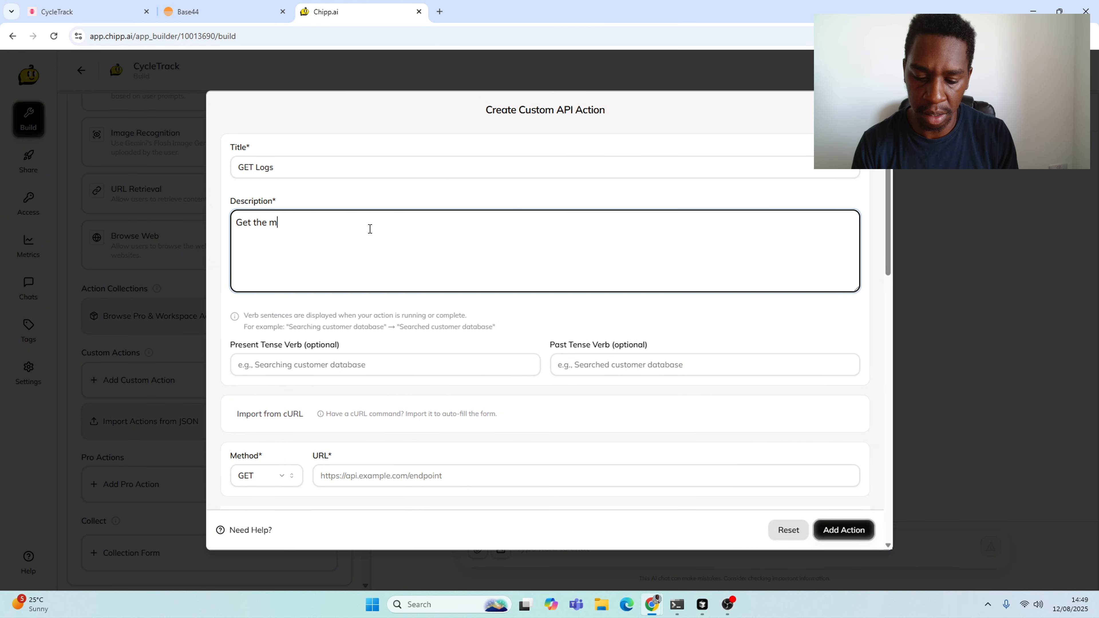
pyautogui.write('entural h')
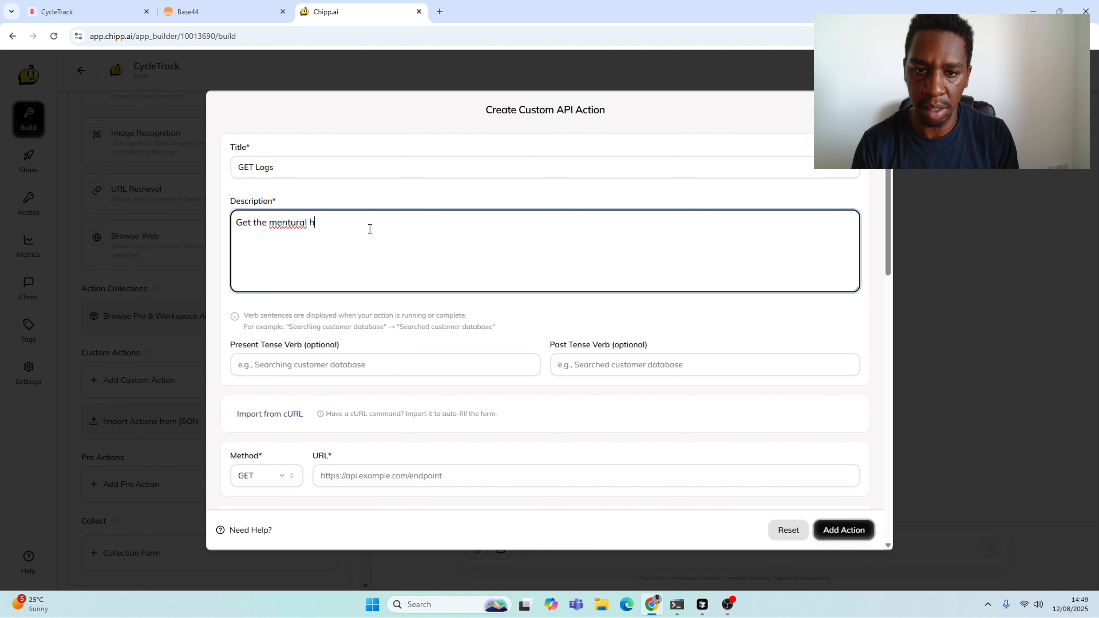
pyautogui.write('ealth logs')
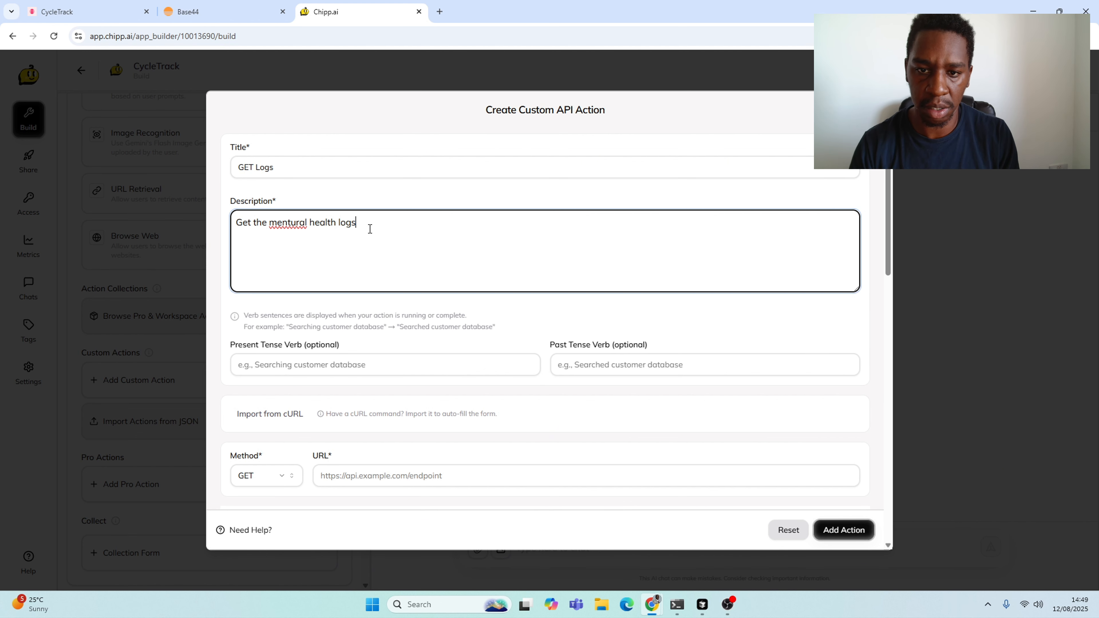
pyautogui.rightClick(297, 223)
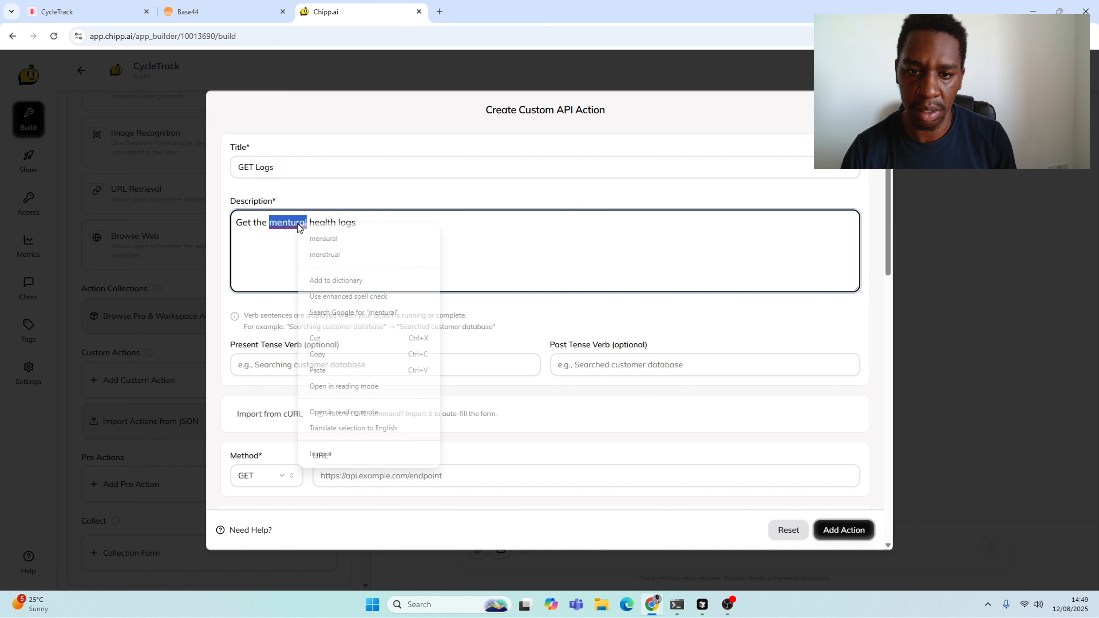
pyautogui.click(381, 254)
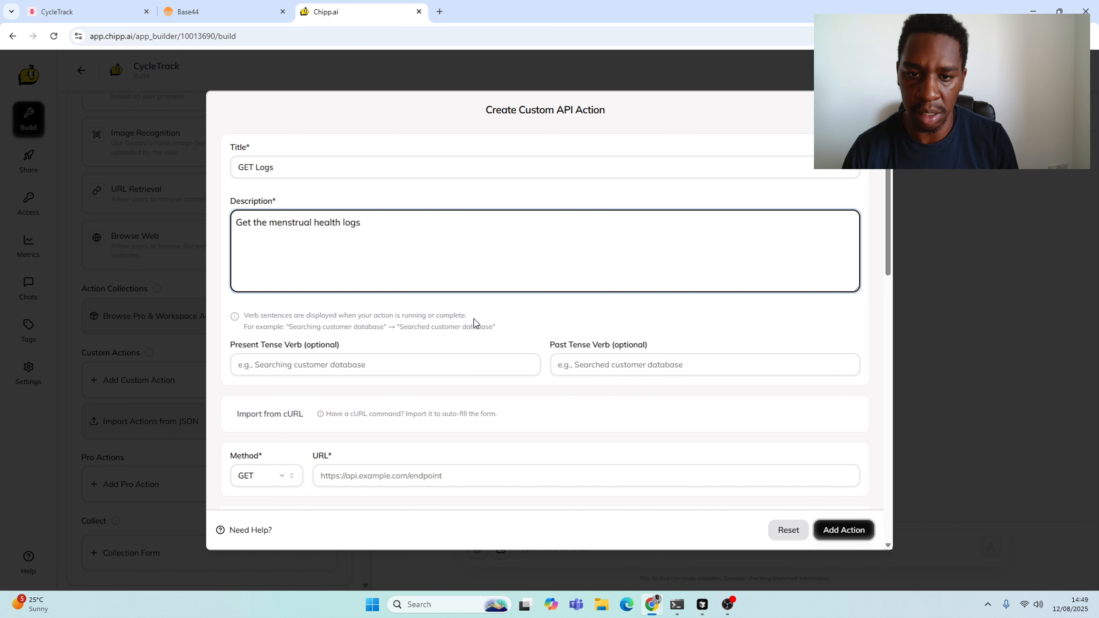
pyautogui.click(475, 306)
# Set the action's present tense verb to "Searching database" and its past tense verb to "Searched database".
pyautogui.click(405, 360)
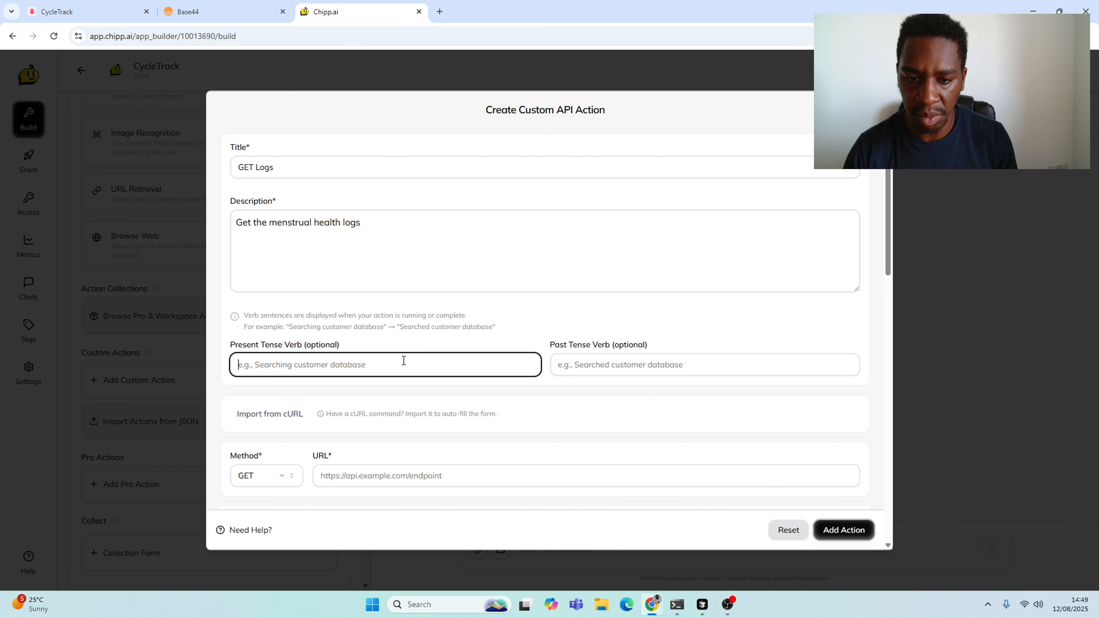
pyautogui.write('S')
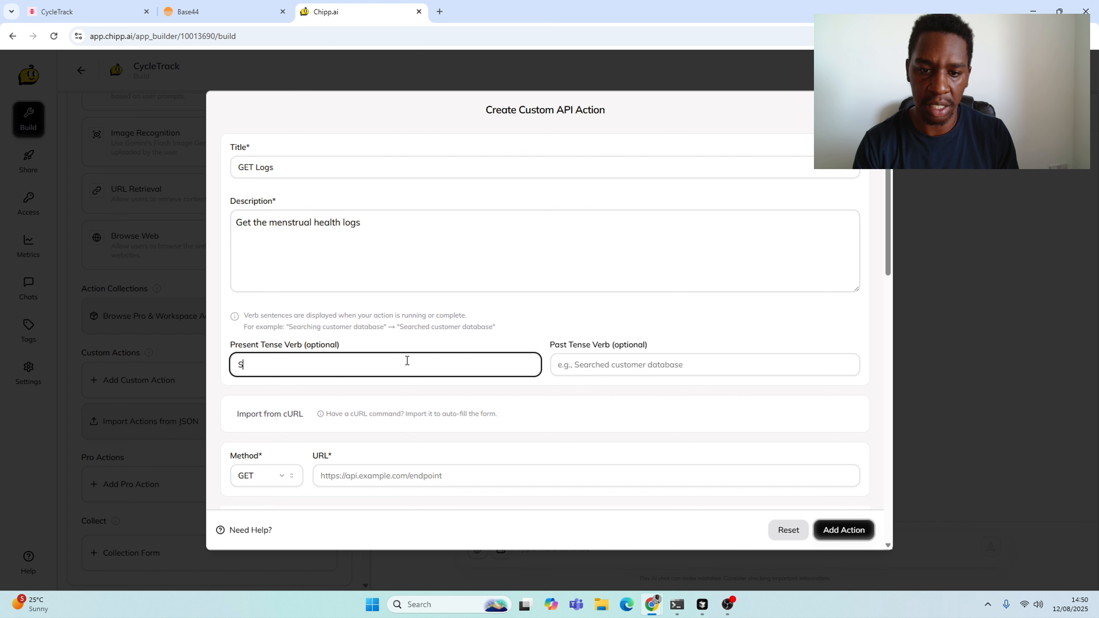
pyautogui.write('earching ')
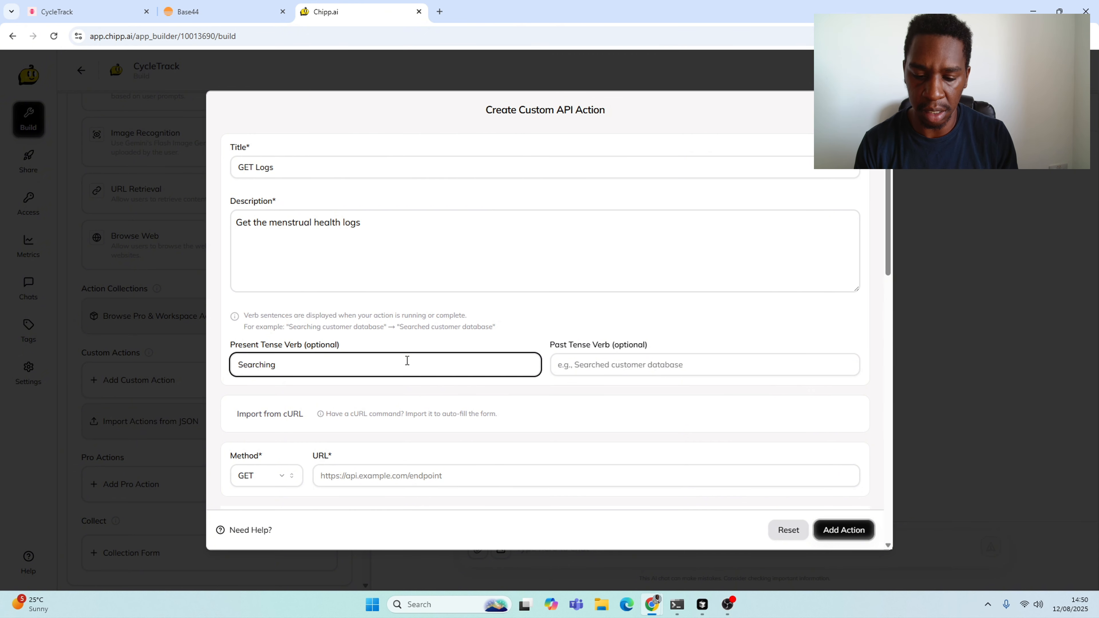
pyautogui.write('database')
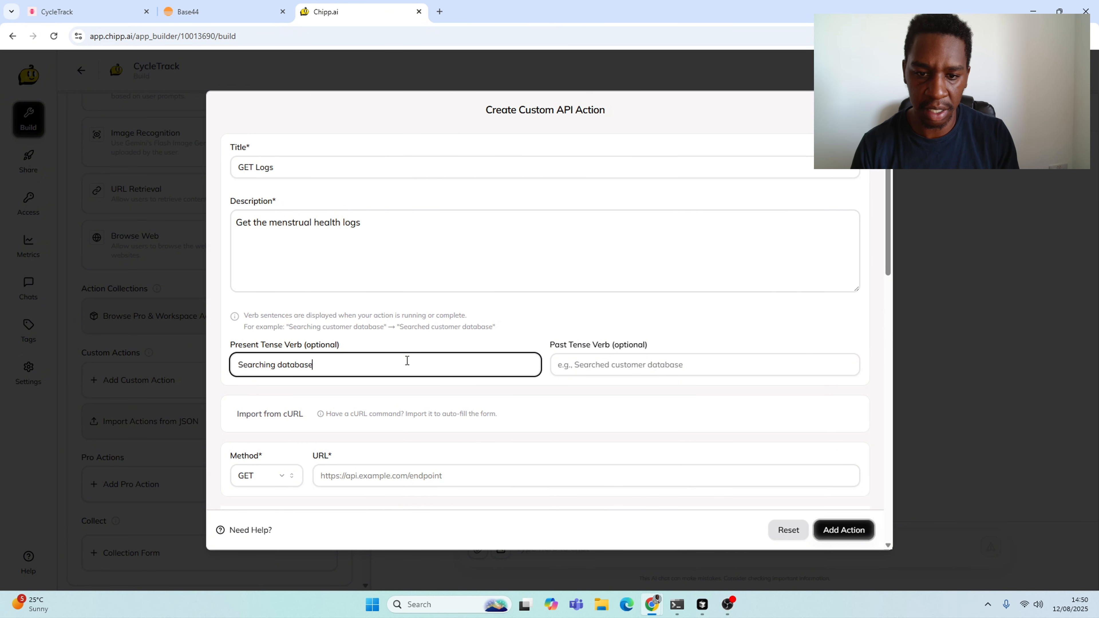
pyautogui.click(594, 362)
pyautogui.write('Se')
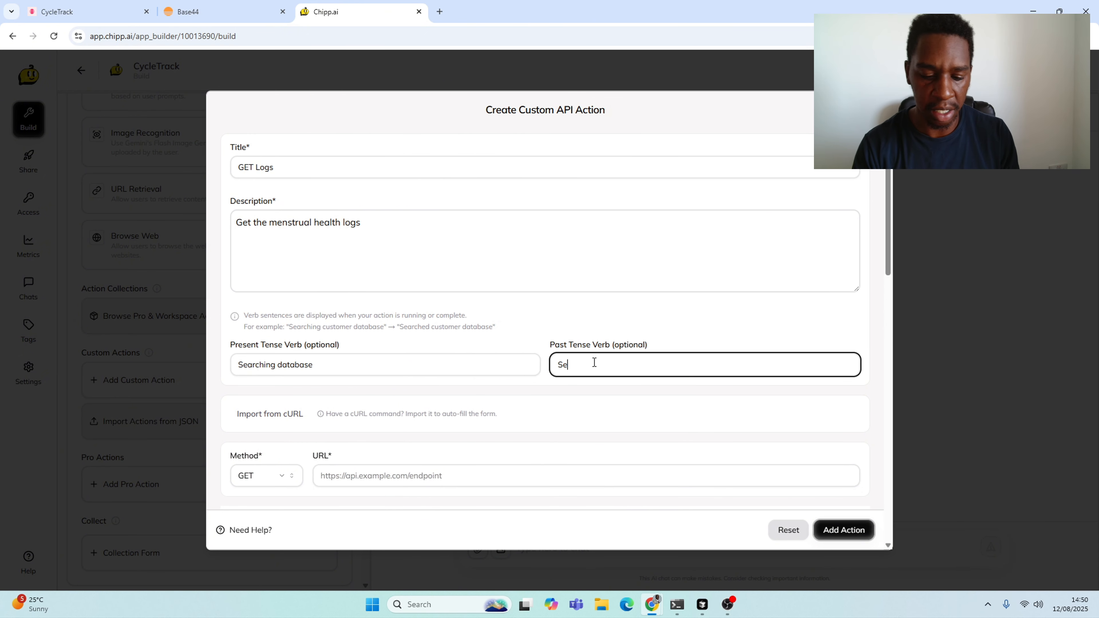
pyautogui.write('arched database')
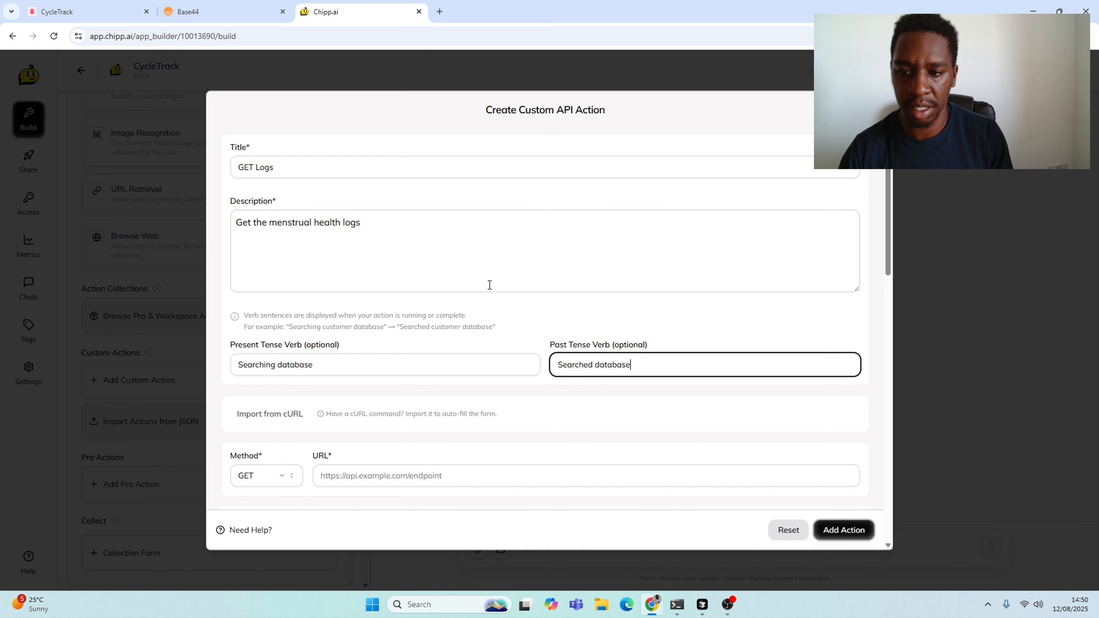
pyautogui.click(499, 316)
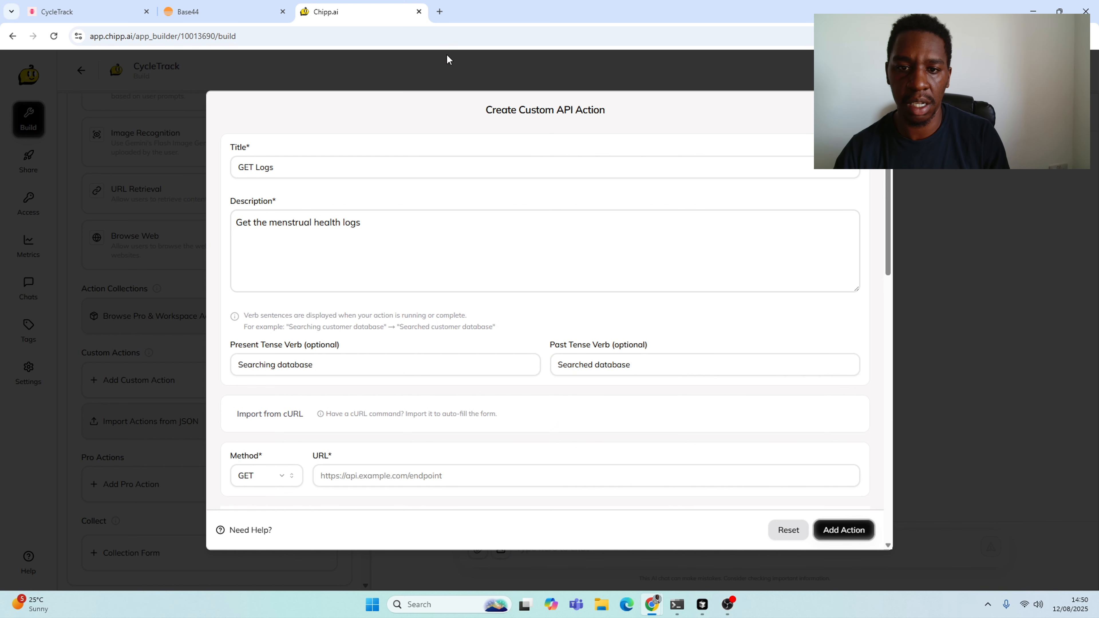
# Switch to the CycleTrack API page in Base44 and copy the CycleLog endpoint URL from the JavaScript reading example.
pyautogui.scroll(-4, 498, 186)
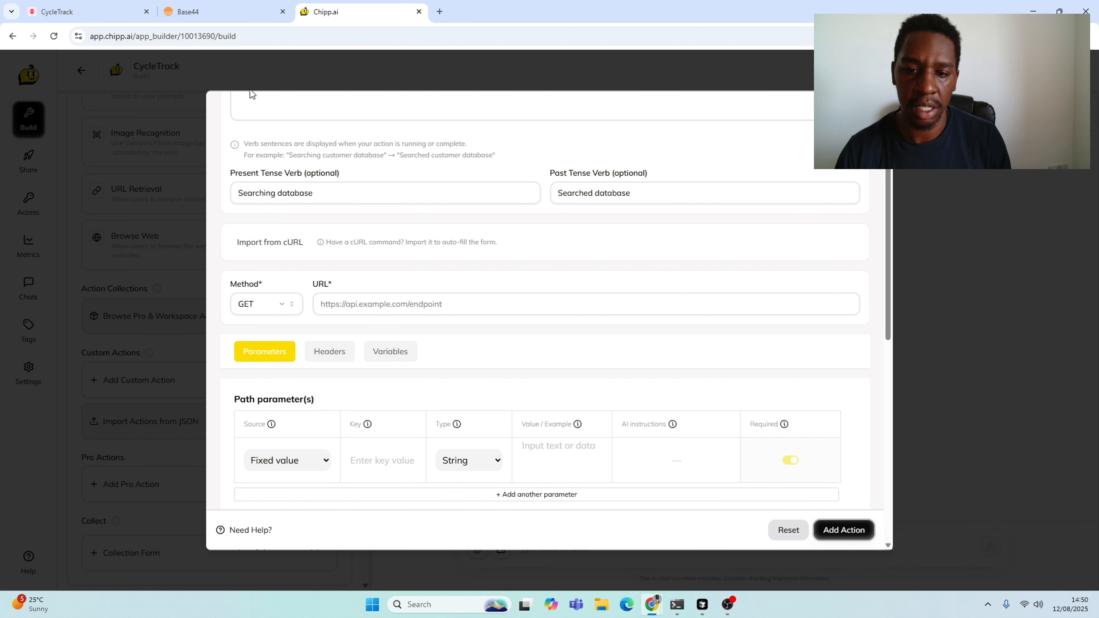
pyautogui.click(241, 20)
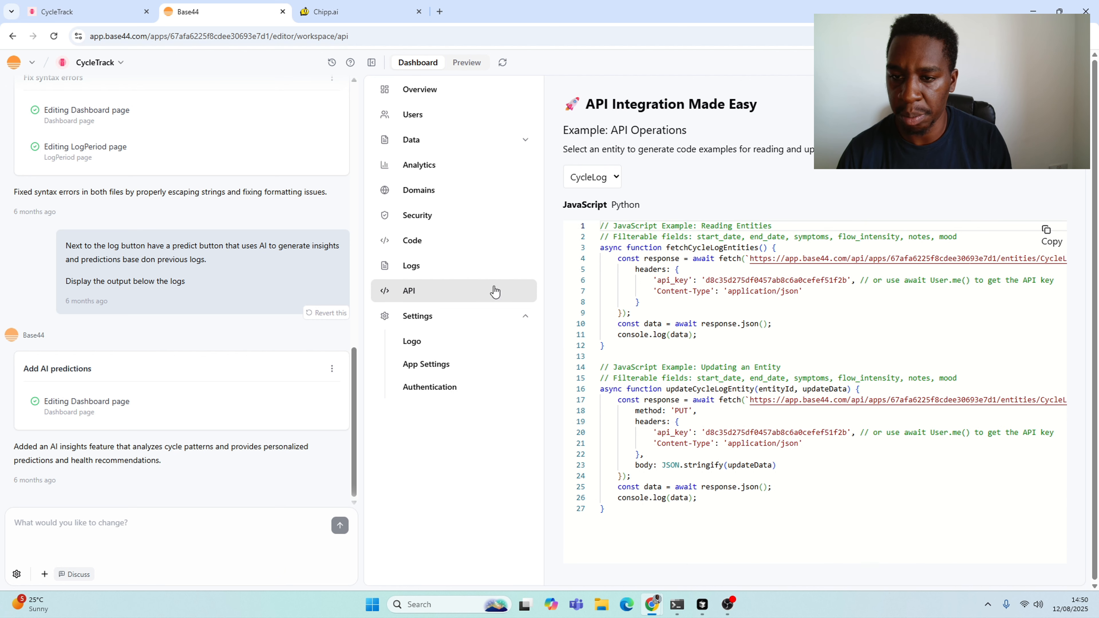
pyautogui.click(106, 14)
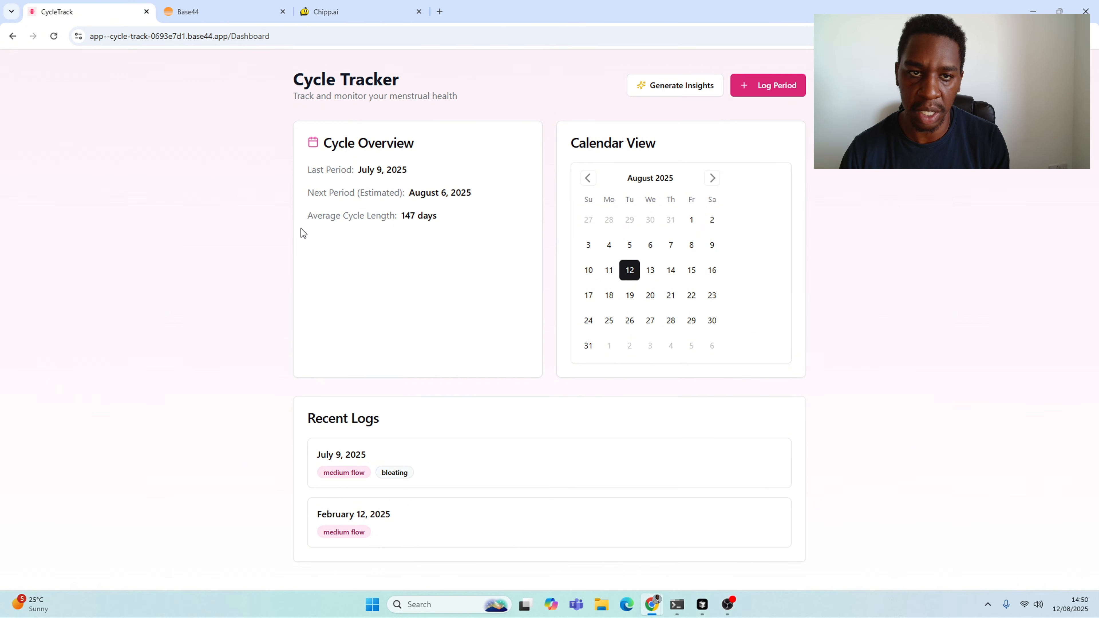
pyautogui.click(233, 14)
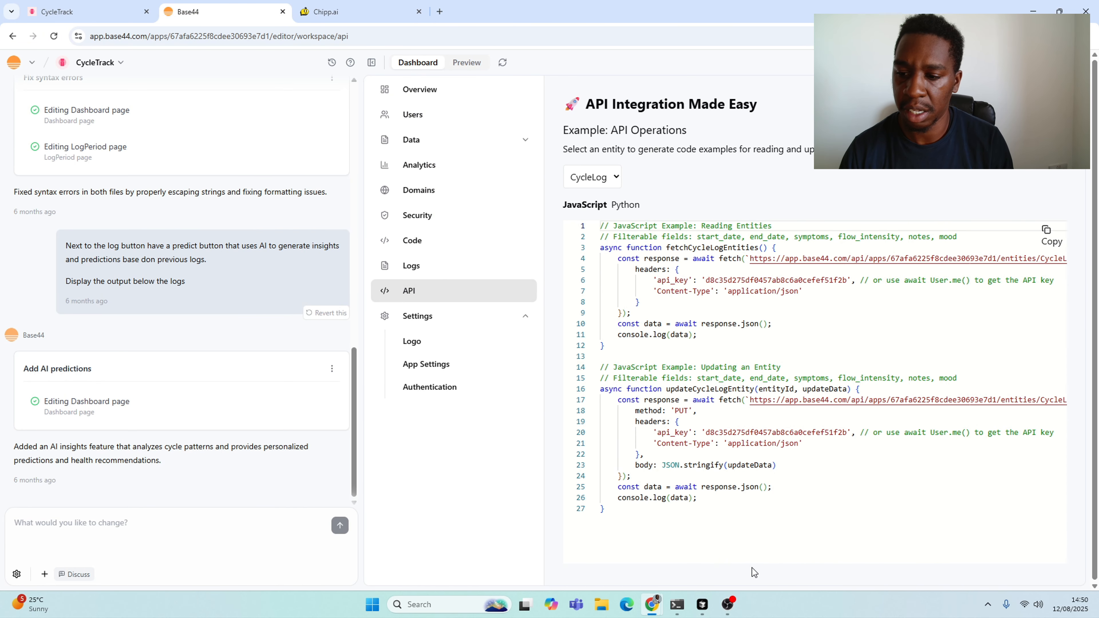
pyautogui.moveTo(752, 562); pyautogui.dragTo(816, 559)
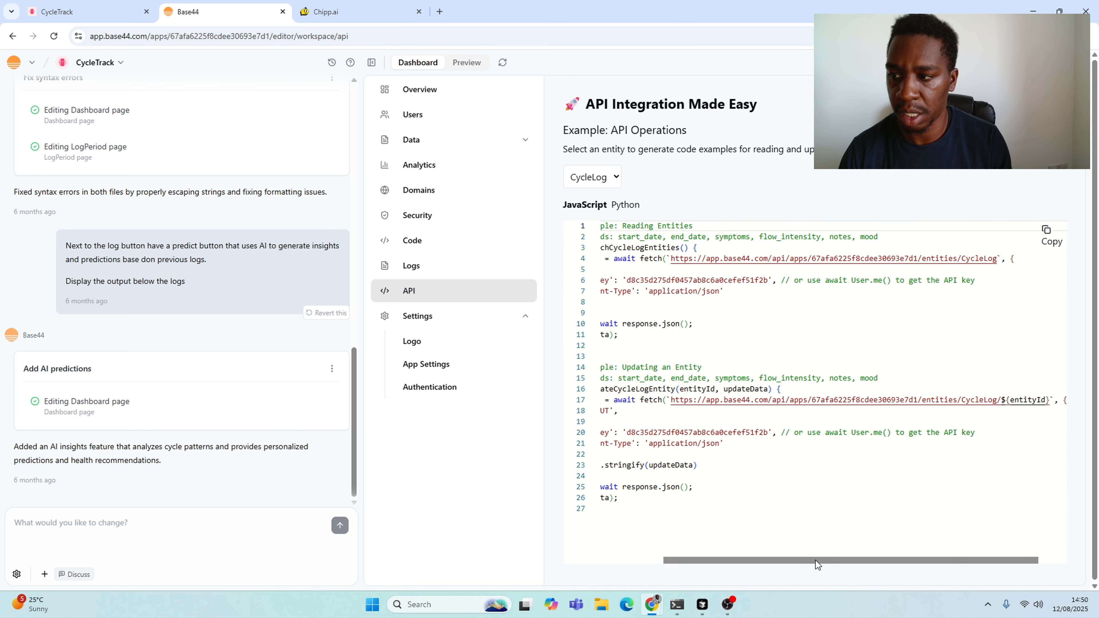
pyautogui.moveTo(997, 259); pyautogui.dragTo(673, 258)
pyautogui.hotkey('ctrl', 'c')
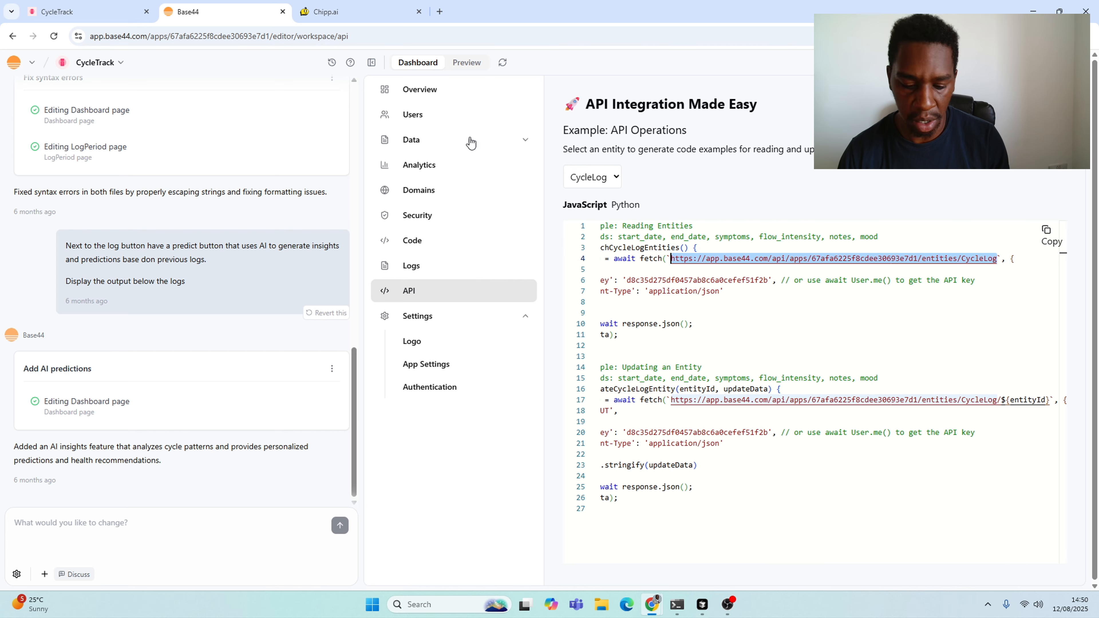
# Return to Chipp.ai and paste the copied CycleLog endpoint as the GET action's URL.
pyautogui.click(346, 12)
pyautogui.click(422, 314)
pyautogui.hotkey('ctrl', 'v')
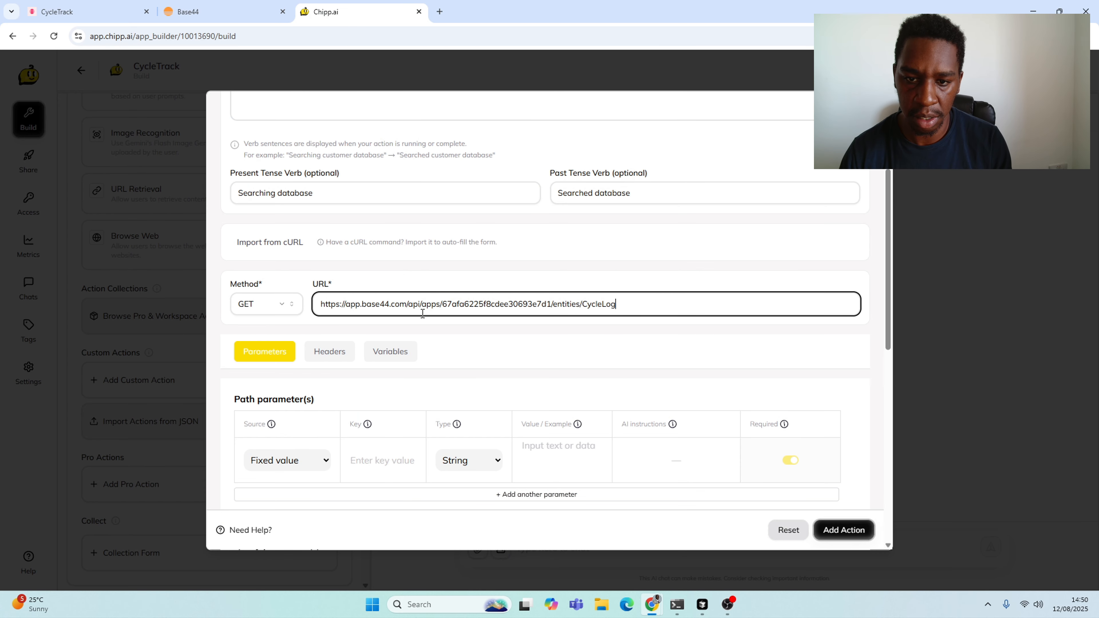
pyautogui.click(527, 348)
# Set the action's first header key to api_key, copying the name from the Base44 JavaScript example.
pyautogui.scroll(-5, 528, 349)
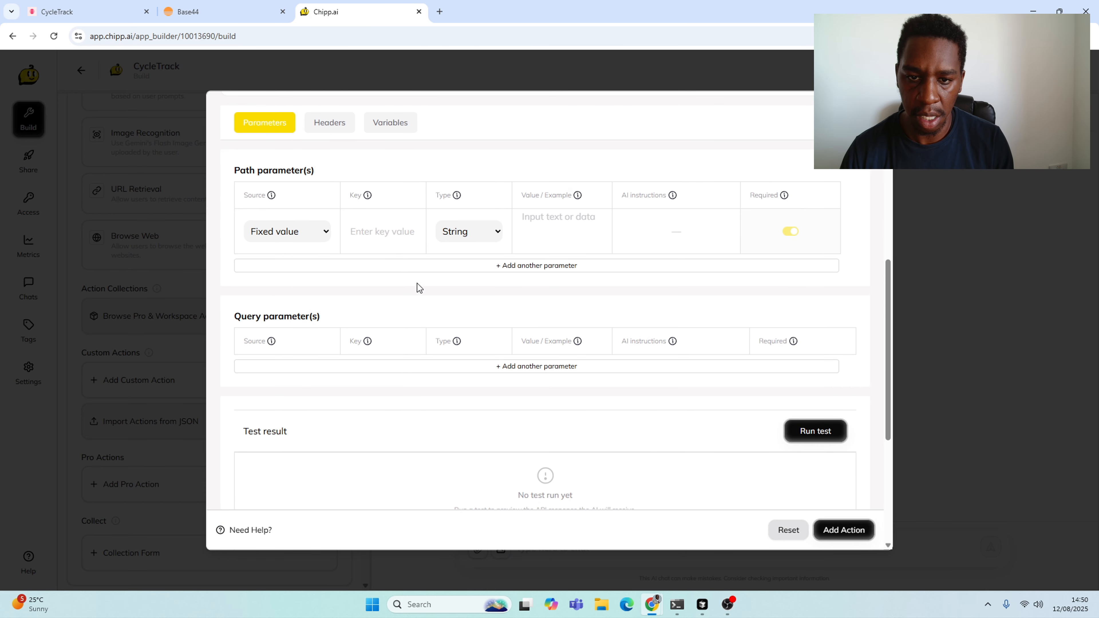
pyautogui.scroll(-1, 350, 191)
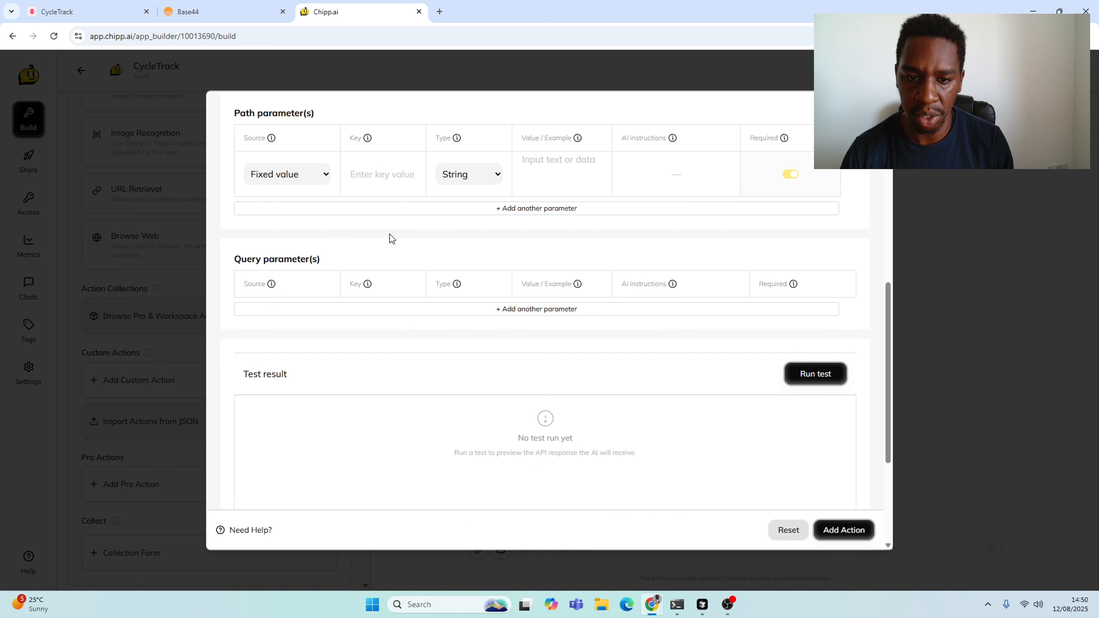
pyautogui.scroll(4, 390, 238)
pyautogui.click(331, 242)
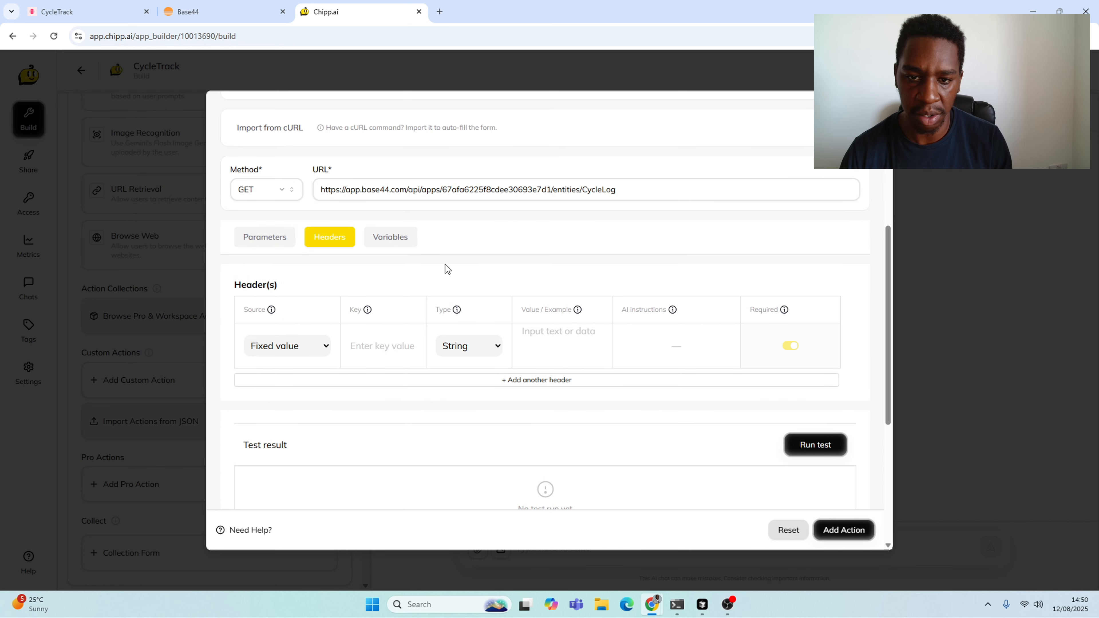
pyautogui.scroll(-2, 539, 270)
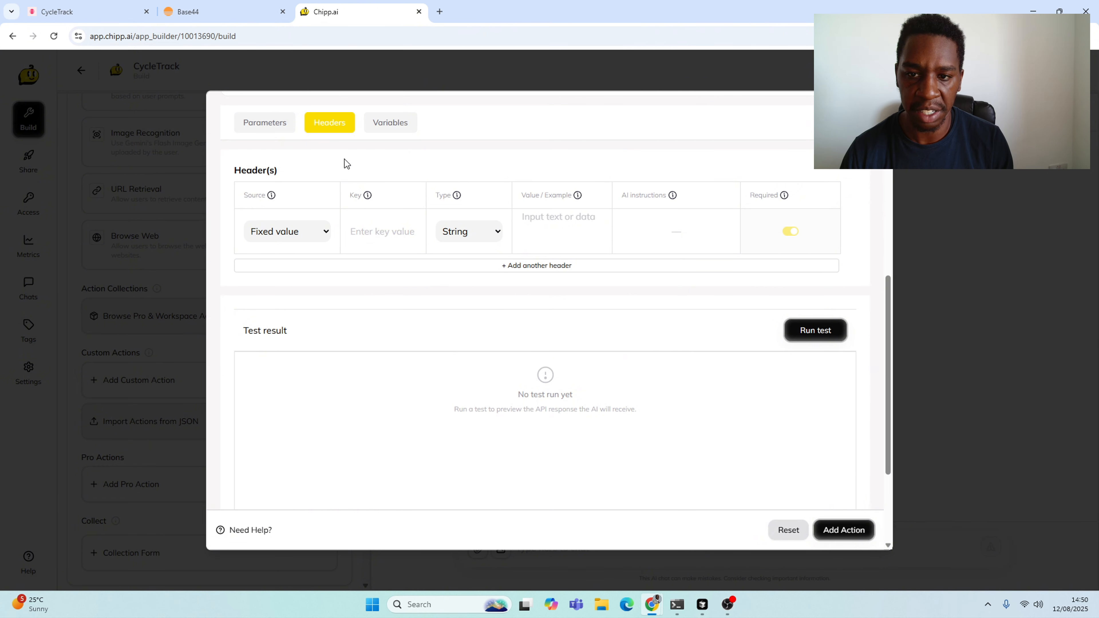
pyautogui.click(223, 22)
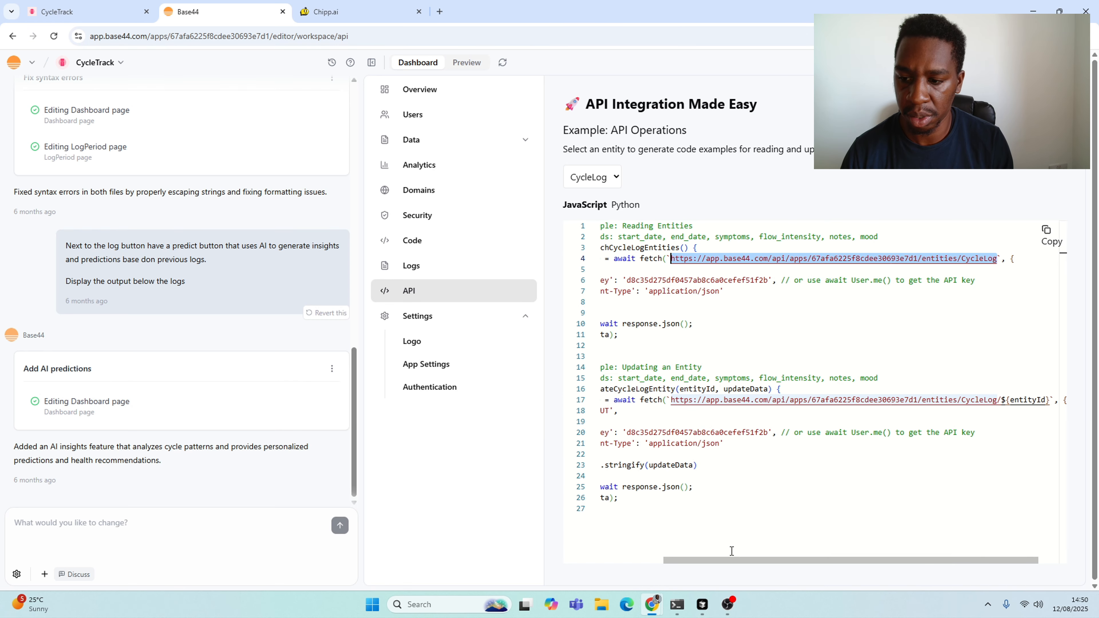
pyautogui.moveTo(731, 557); pyautogui.dragTo(674, 554)
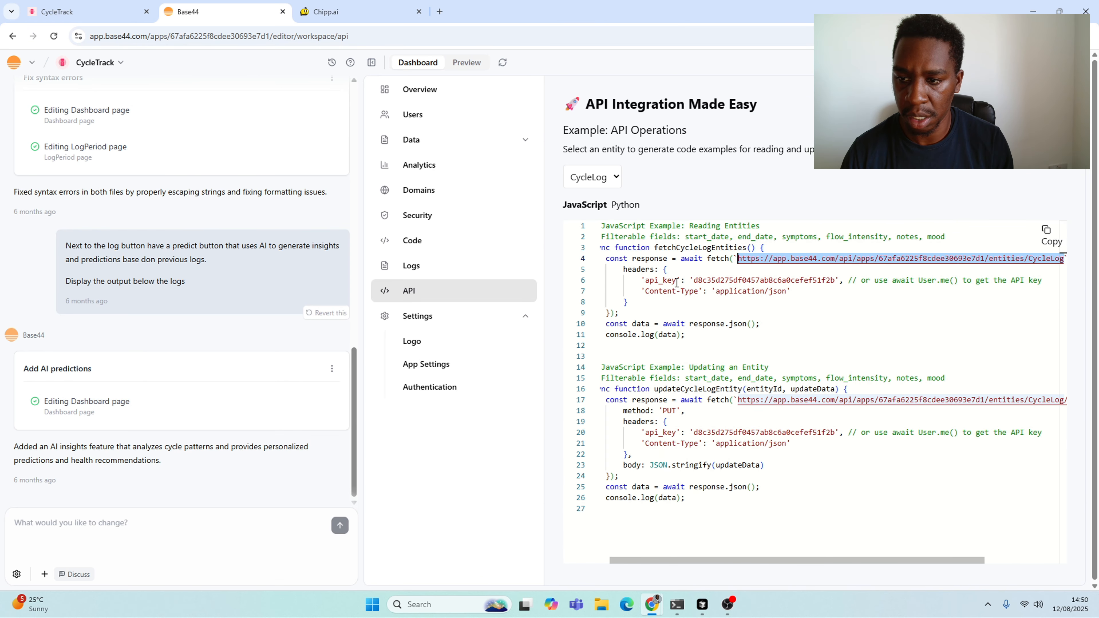
pyautogui.moveTo(677, 282); pyautogui.dragTo(646, 282)
pyautogui.hotkey('ctrl', 'c')
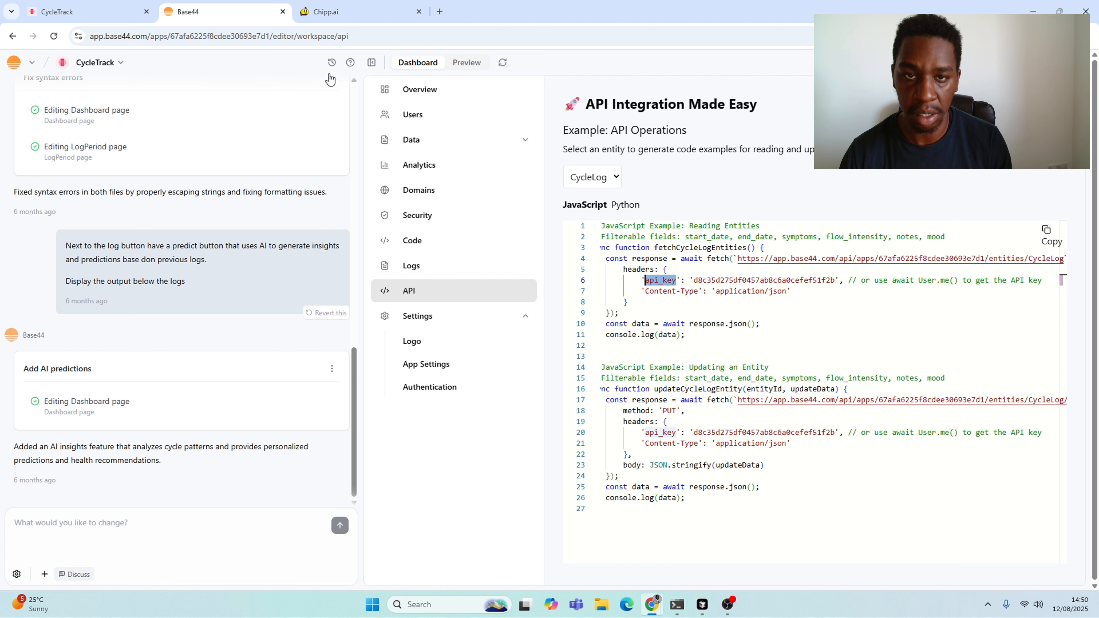
pyautogui.click(346, 18)
pyautogui.hotkey('ctrl', 'v')
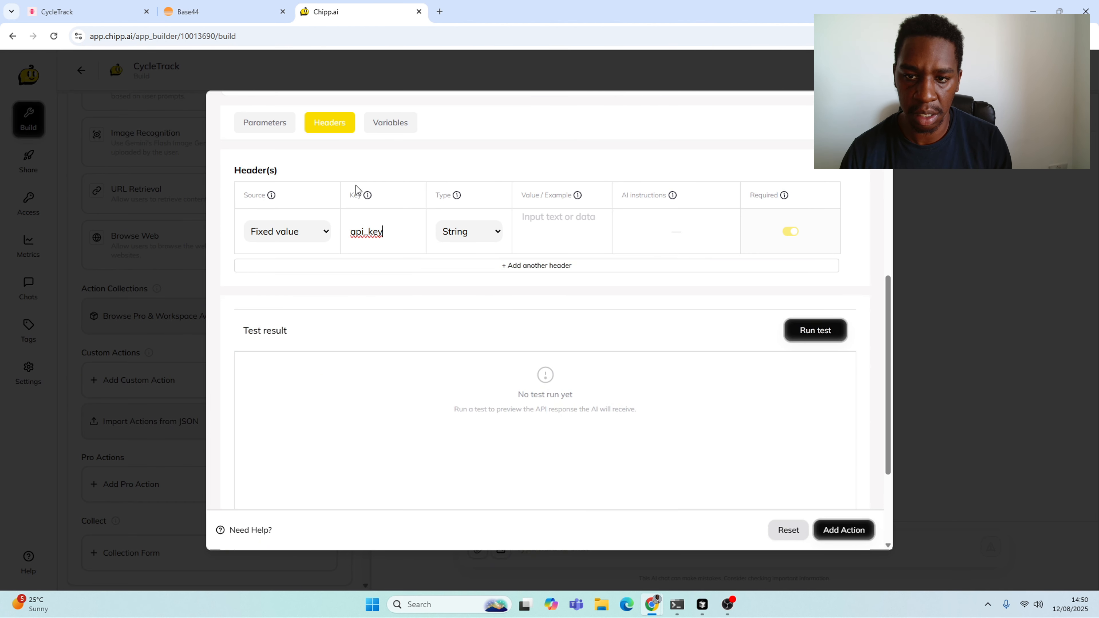
# Copy the API key from the Base44 example and paste it as the api_key header's value in Chipp.ai.
pyautogui.click(186, 12)
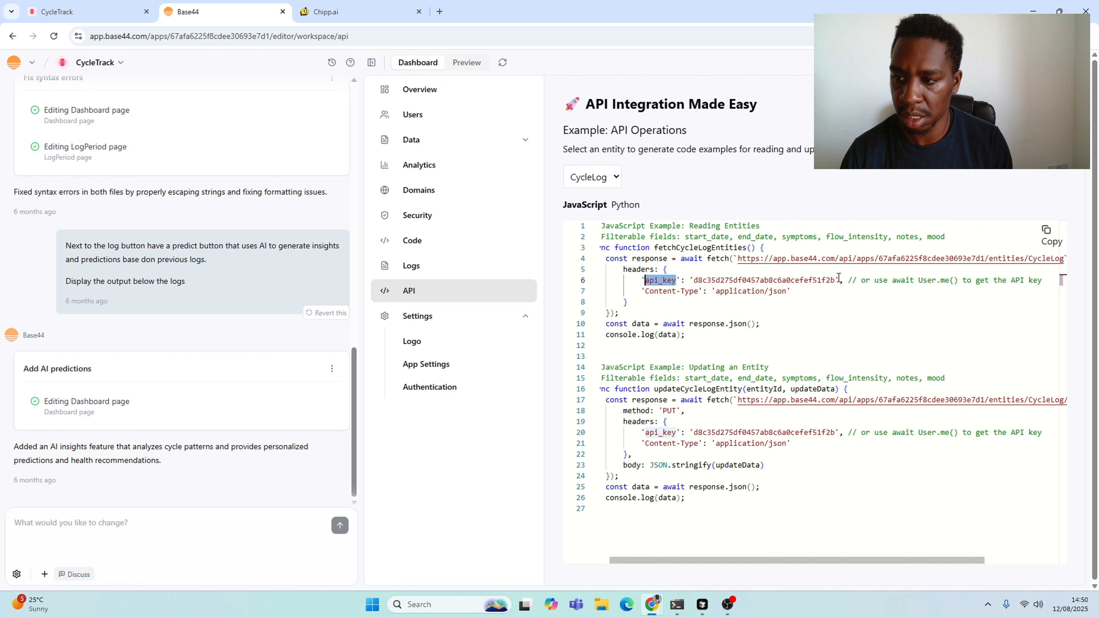
pyautogui.moveTo(839, 278); pyautogui.dragTo(692, 282)
pyautogui.hotkey('ctrl', 'c')
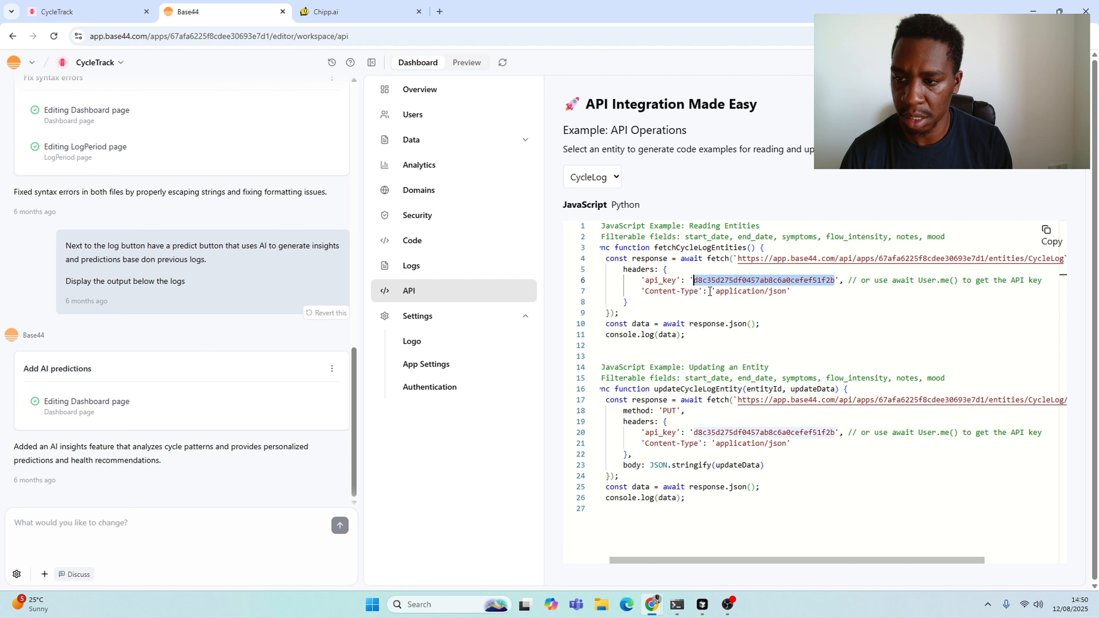
pyautogui.click(361, 11)
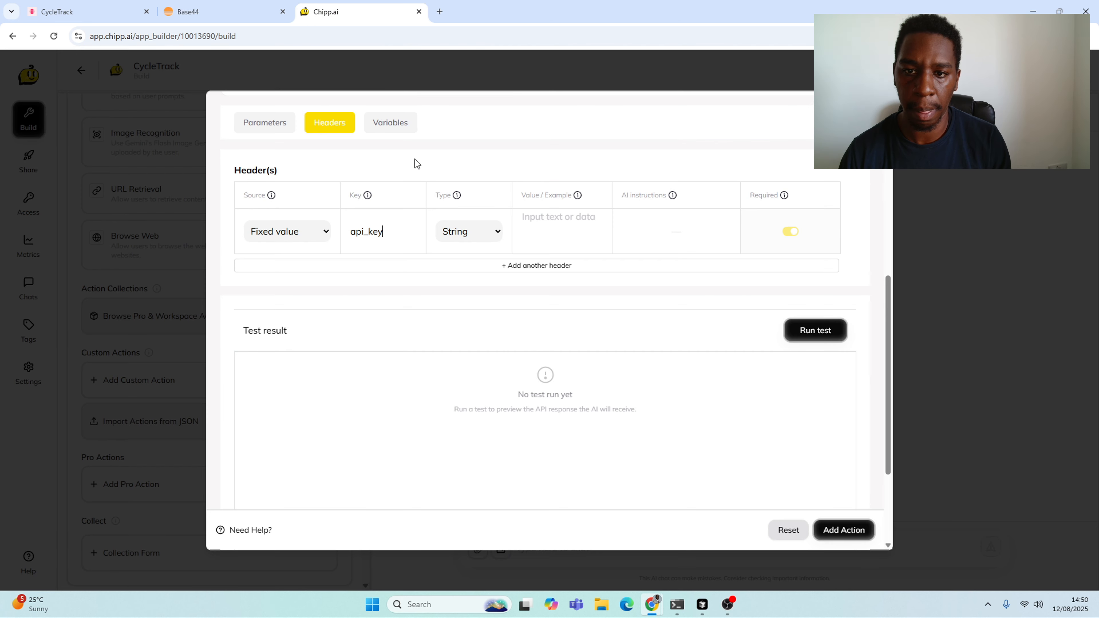
pyautogui.click(560, 234)
pyautogui.hotkey('ctrl', 'v')
# Add a second header row and set its key to Content-Type, copying the name from the Base44 JavaScript example.
pyautogui.click(472, 265)
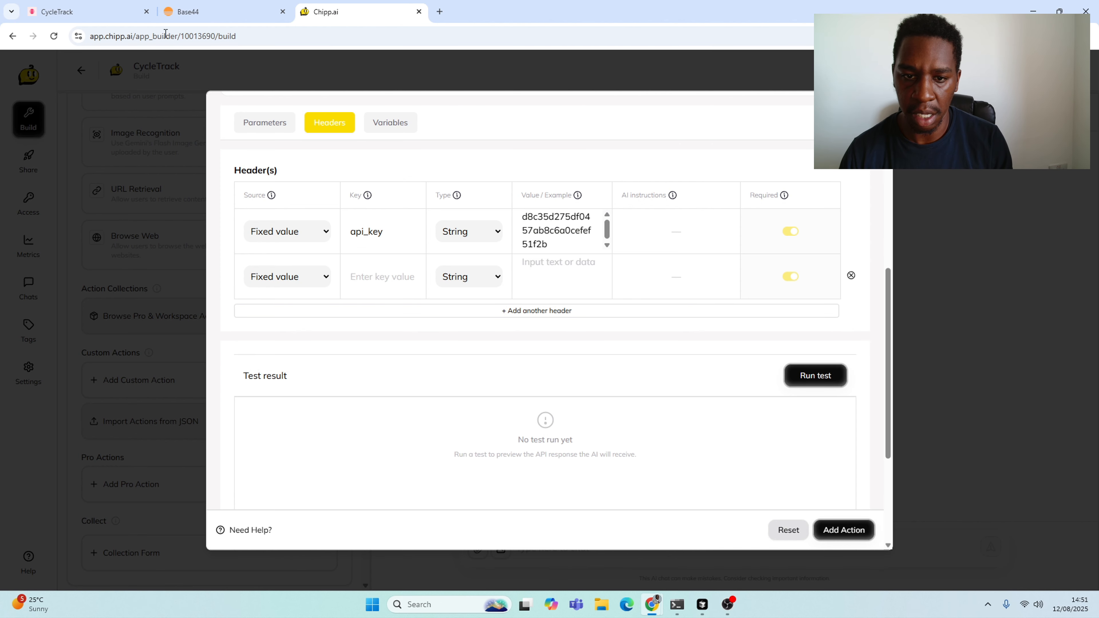
pyautogui.click(203, 11)
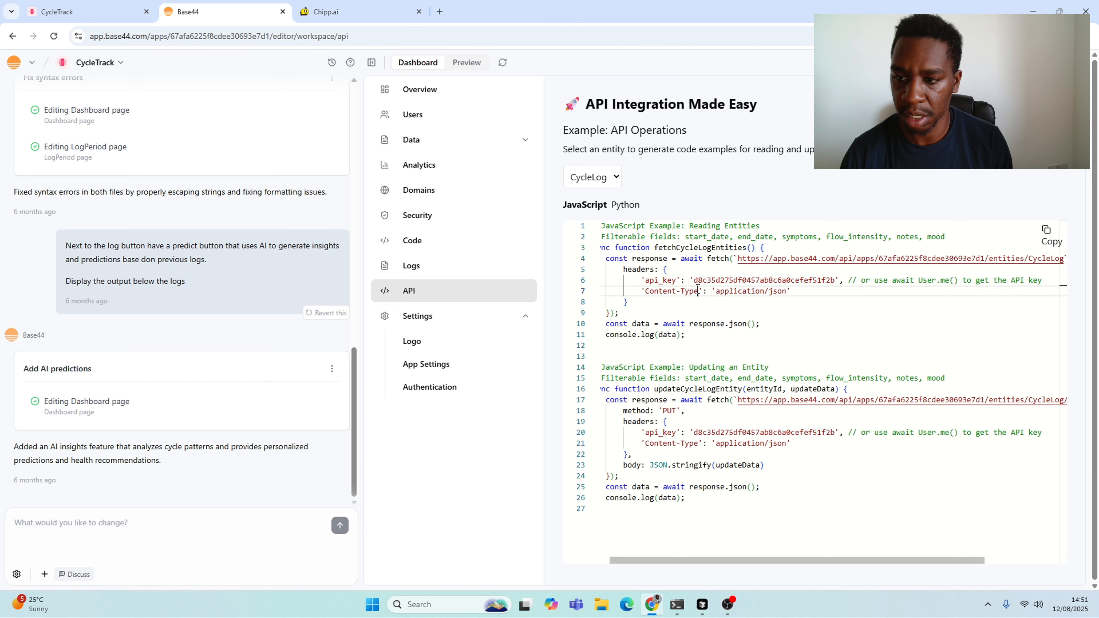
pyautogui.moveTo(698, 291); pyautogui.dragTo(644, 291)
pyautogui.hotkey('ctrl', 'c')
pyautogui.click(337, 12)
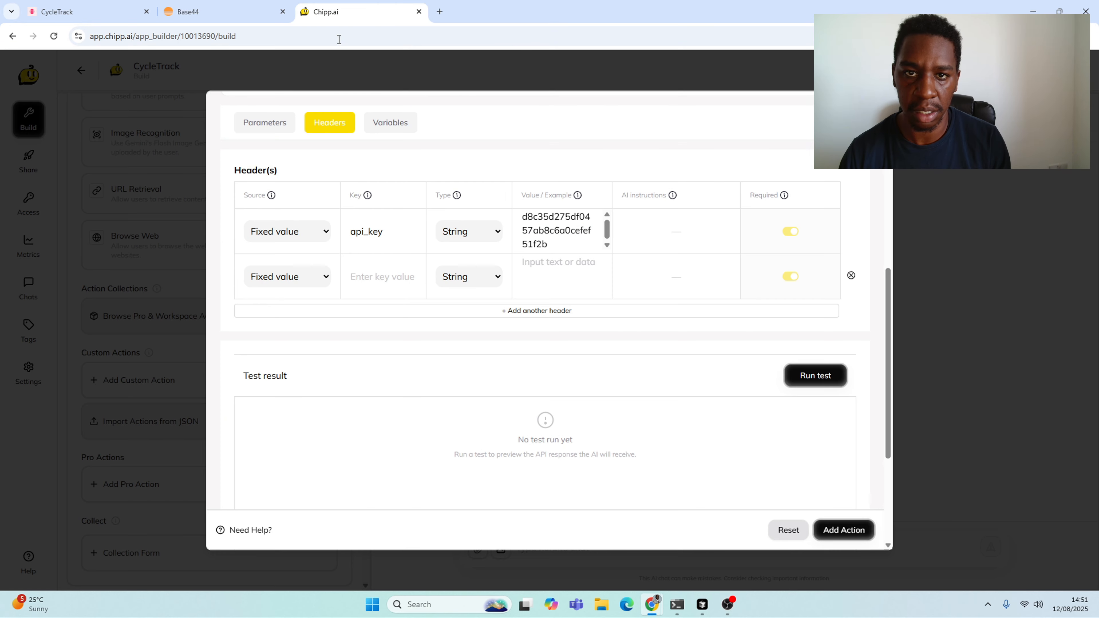
pyautogui.click(390, 269)
pyautogui.hotkey('ctrl', 'v')
# Copy application/json from the Base44 example and paste it as the Content-Type header's value in Chipp.ai.
pyautogui.click(204, 12)
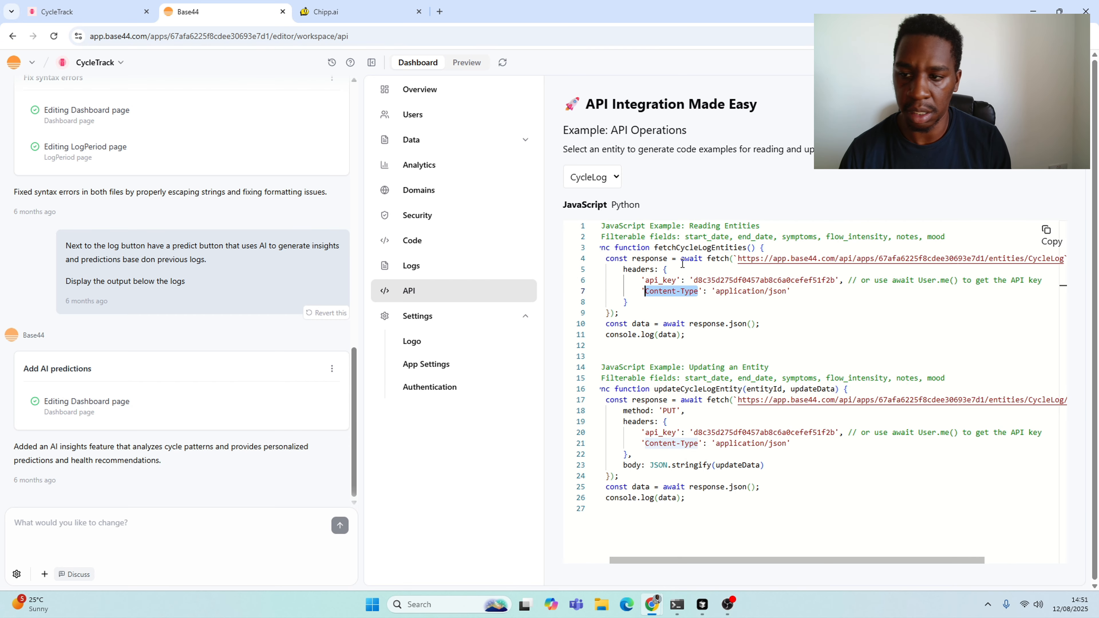
pyautogui.moveTo(787, 291); pyautogui.dragTo(719, 292)
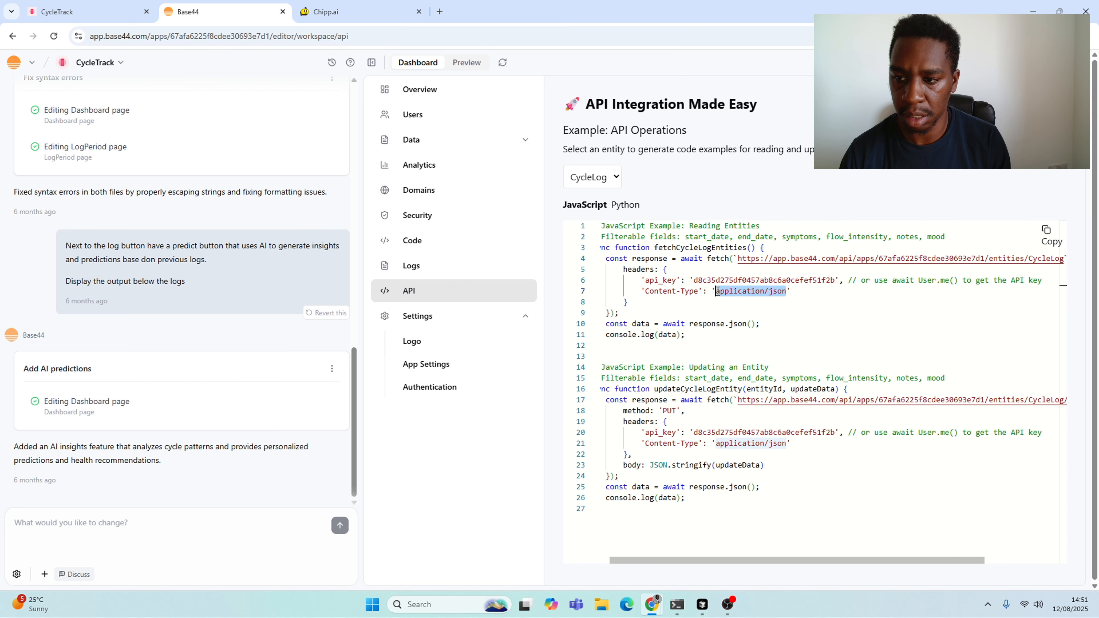
pyautogui.hotkey('ctrl', 'c')
pyautogui.click(337, 12)
pyautogui.click(538, 272)
pyautogui.hotkey('ctrl', 'v')
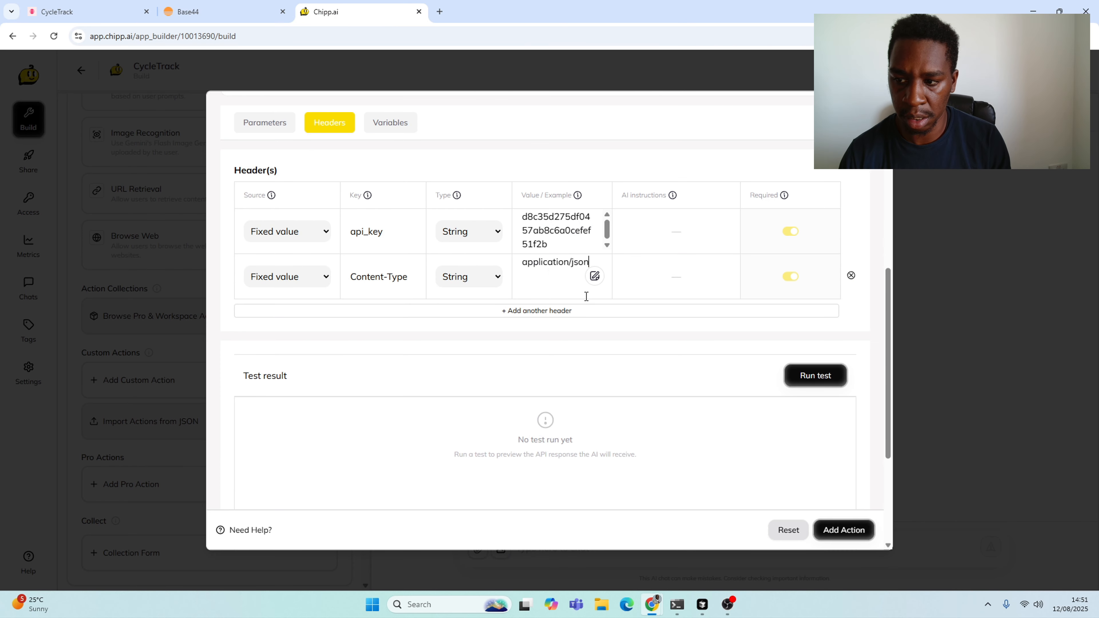
# Run a test of the GET action, review its result, and add the action to the chatbot.
pyautogui.click(802, 386)
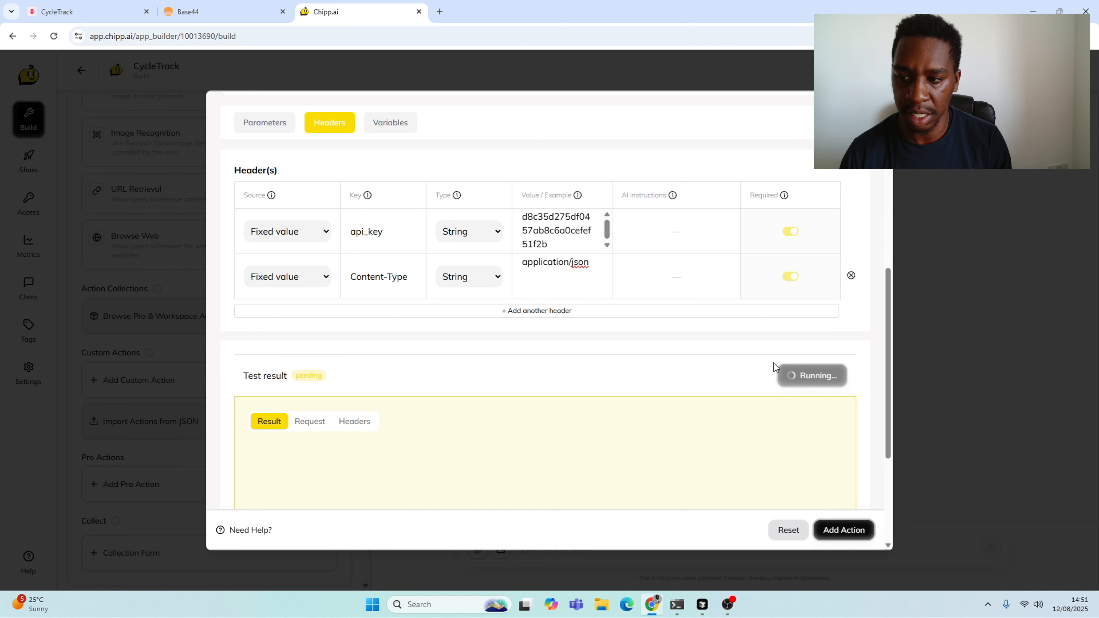
pyautogui.scroll(-3, 514, 354)
pyautogui.scroll(-6, 427, 349)
pyautogui.click(841, 531)
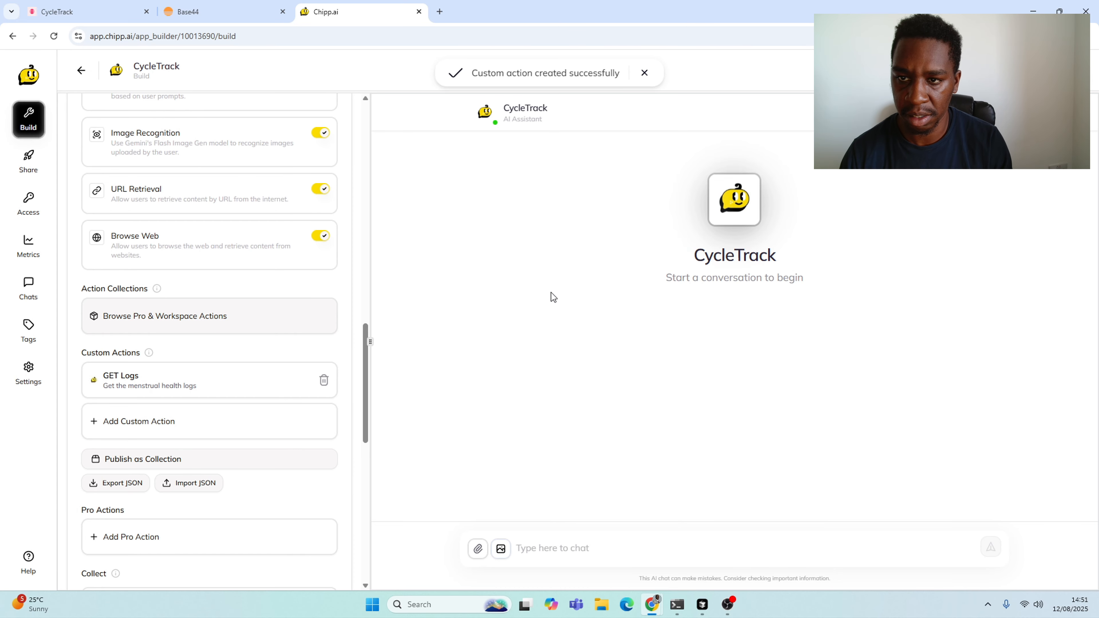
# Send the chatbot the message "Tell me about my cycle information" and read its reply.
pyautogui.click(613, 544)
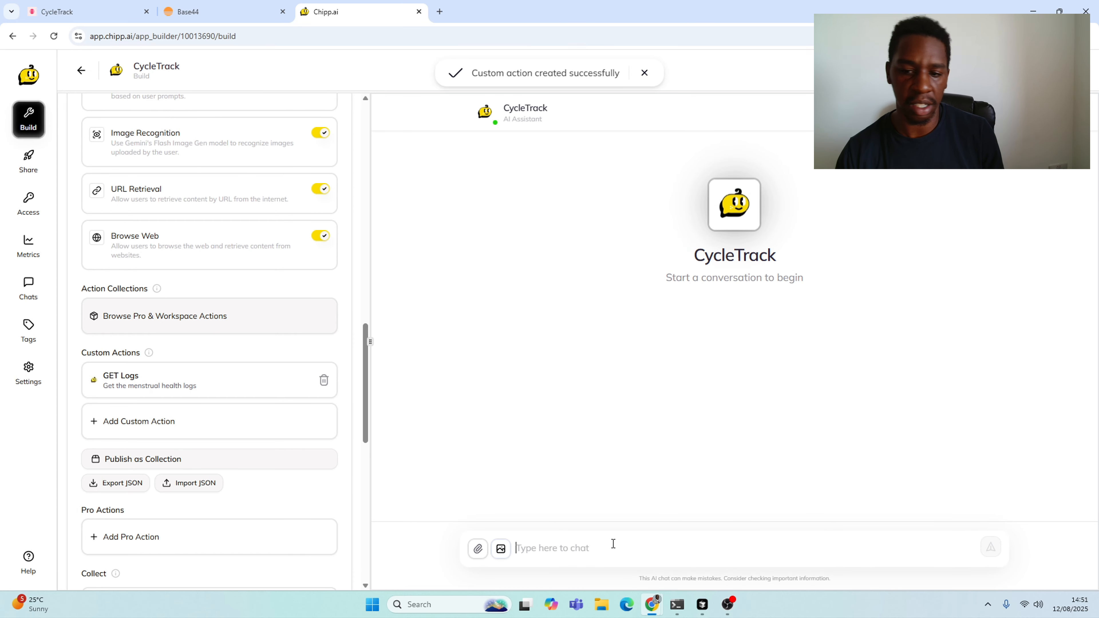
pyautogui.write('Te')
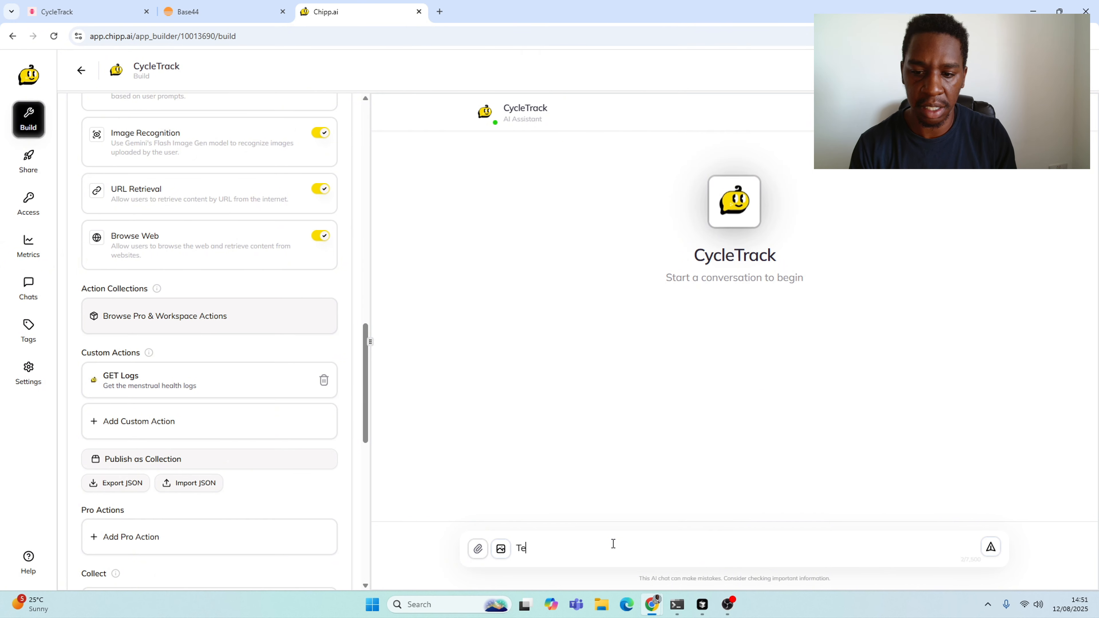
pyautogui.write('ll me about ')
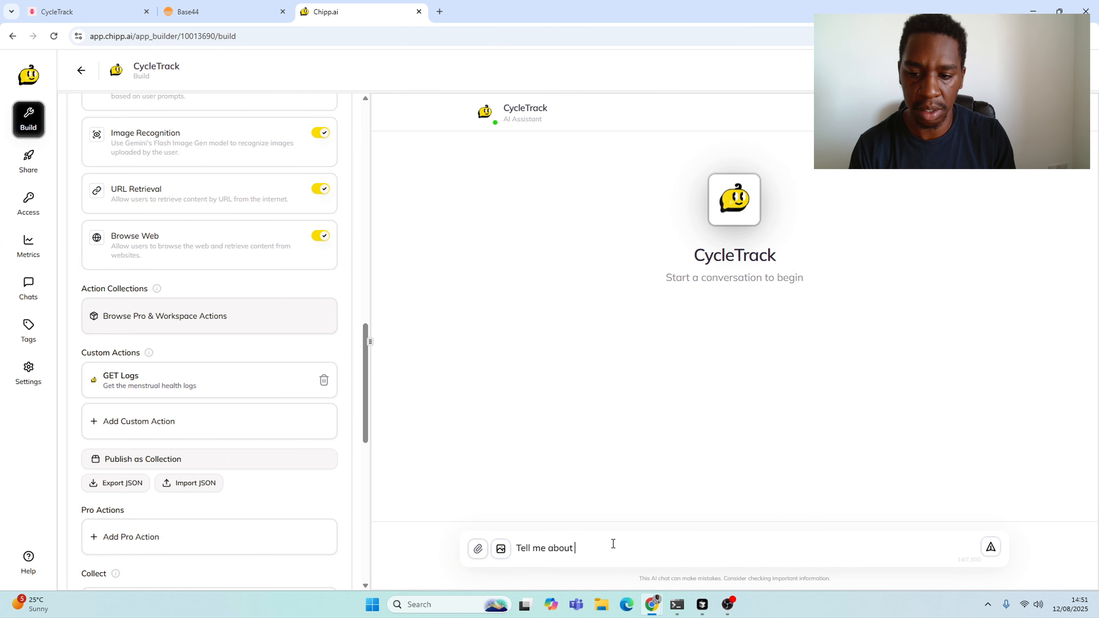
pyautogui.write('my ')
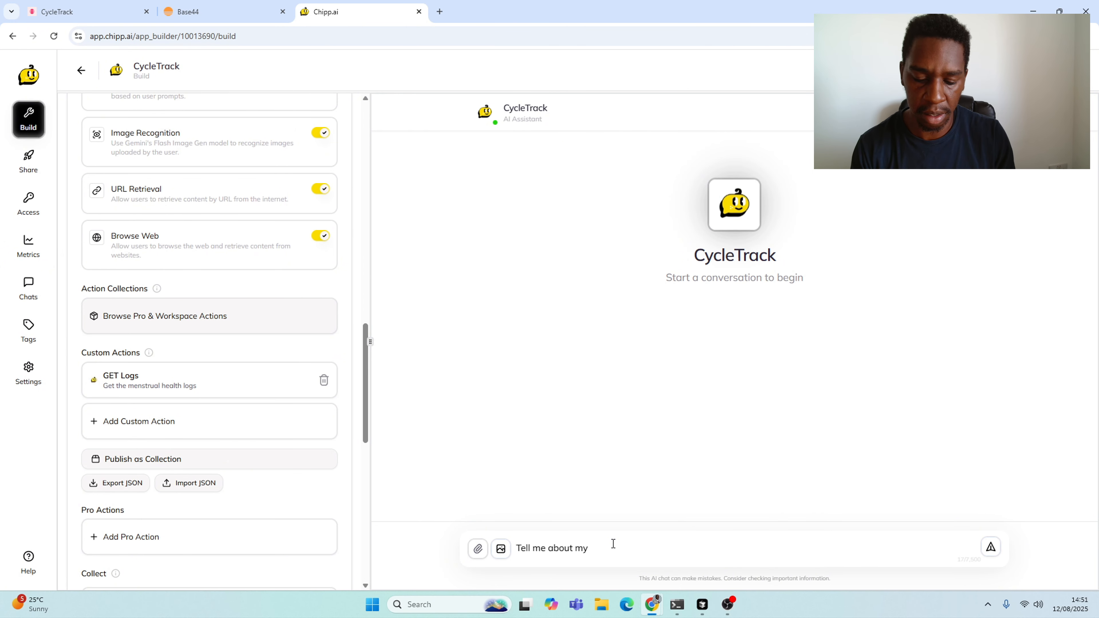
pyautogui.write('cycle infor')
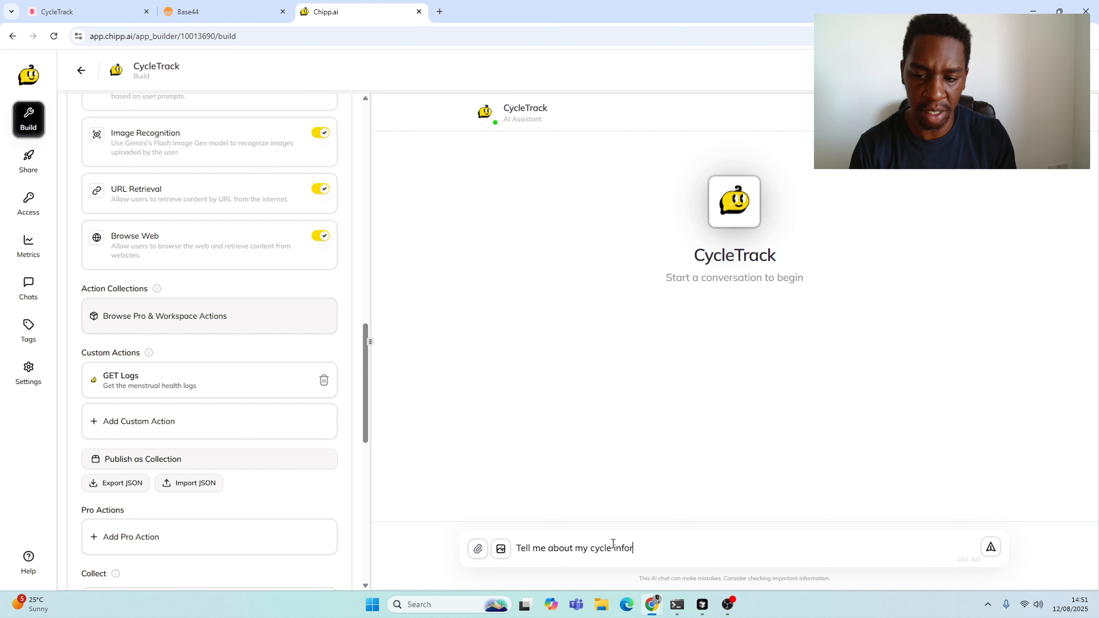
pyautogui.write('mation')
pyautogui.press('Return')
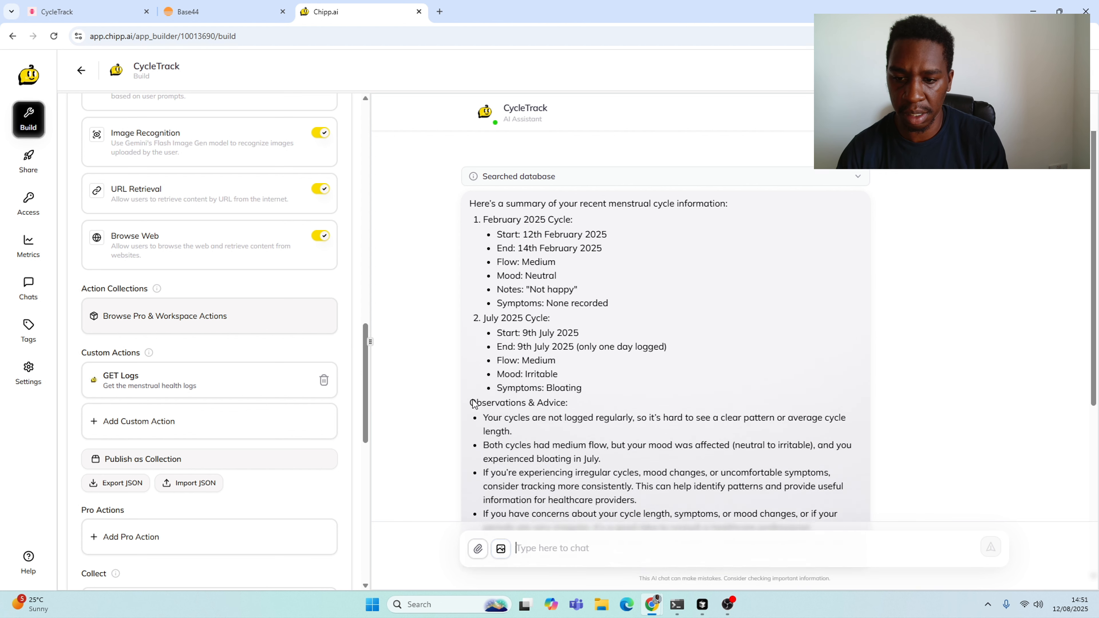
pyautogui.scroll(3, 493, 331)
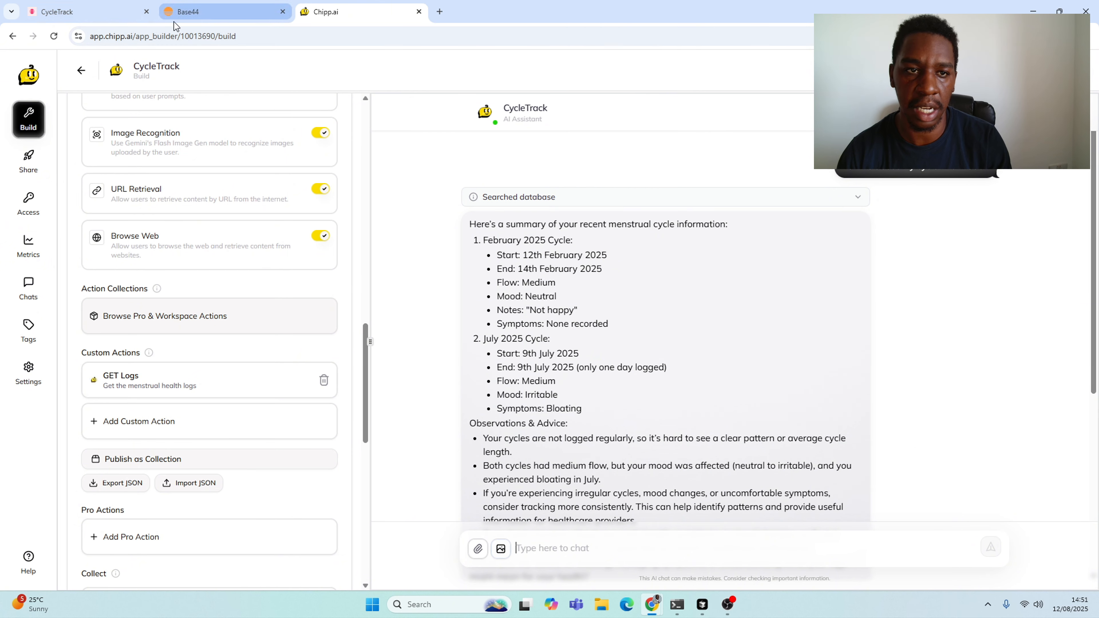
# Switch to the CycleTrack app and review the dashboard's recent logs and AI-generated insights.
pyautogui.click(102, 16)
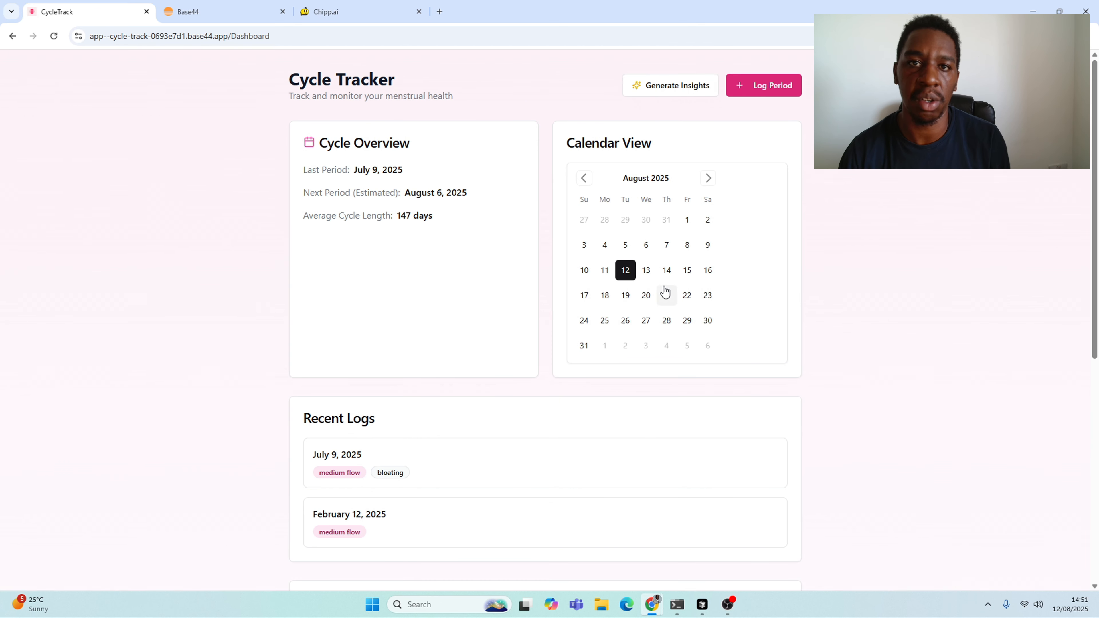
pyautogui.scroll(-5, 370, 278)
pyautogui.scroll(-2, 323, 295)
pyautogui.scroll(-2, 358, 238)
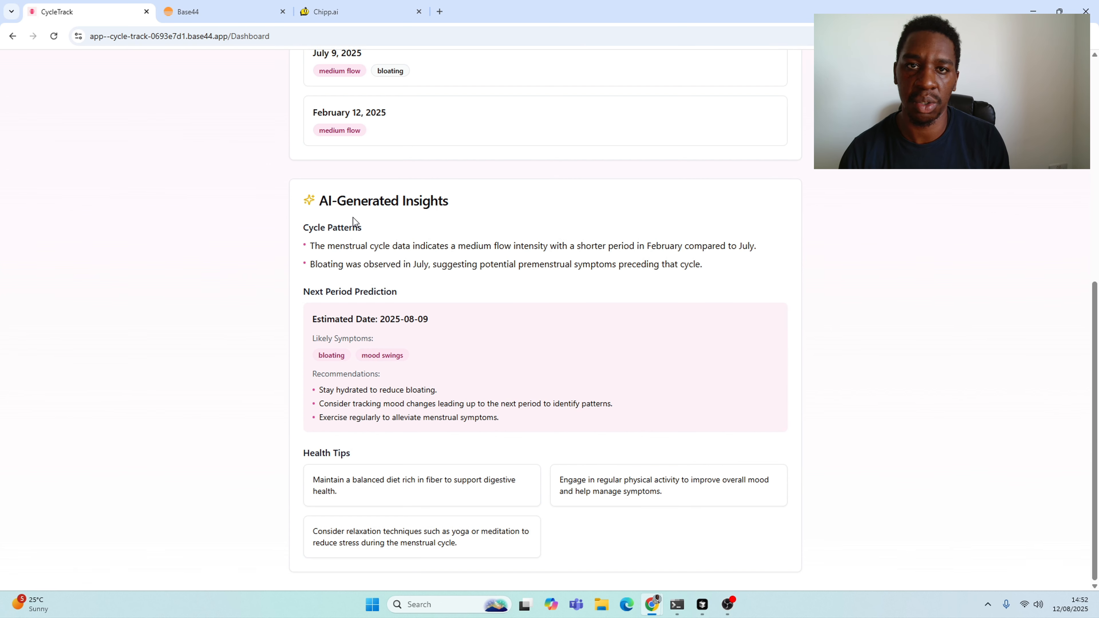
# Return to Chipp.ai and copy the chat widget embed code from the chatbot's sharing options.
pyautogui.click(346, 11)
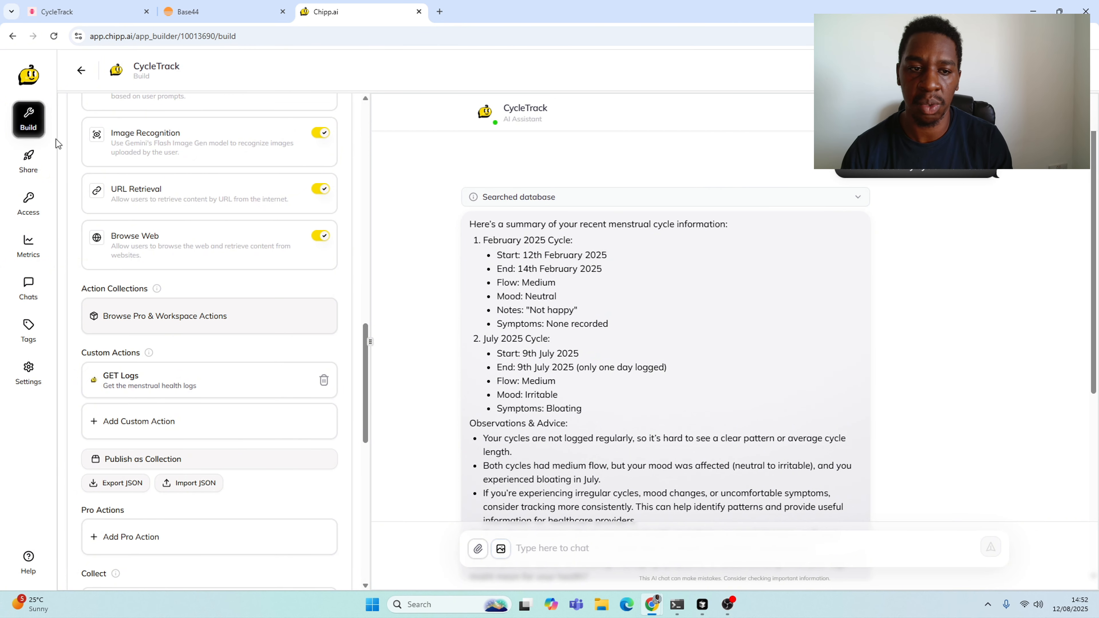
pyautogui.click(31, 163)
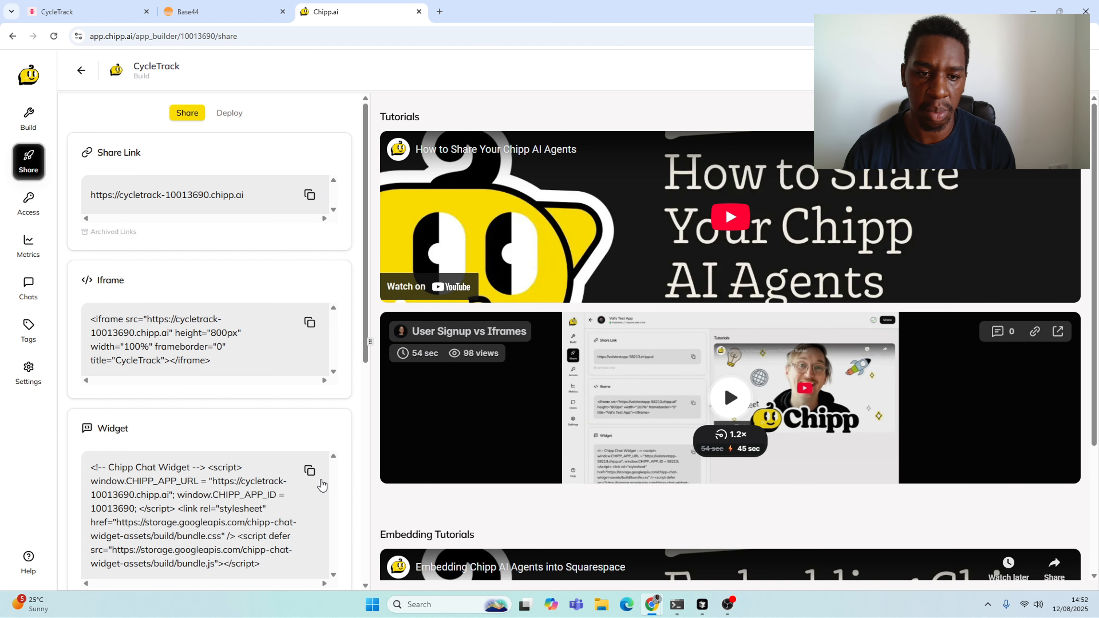
pyautogui.click(309, 471)
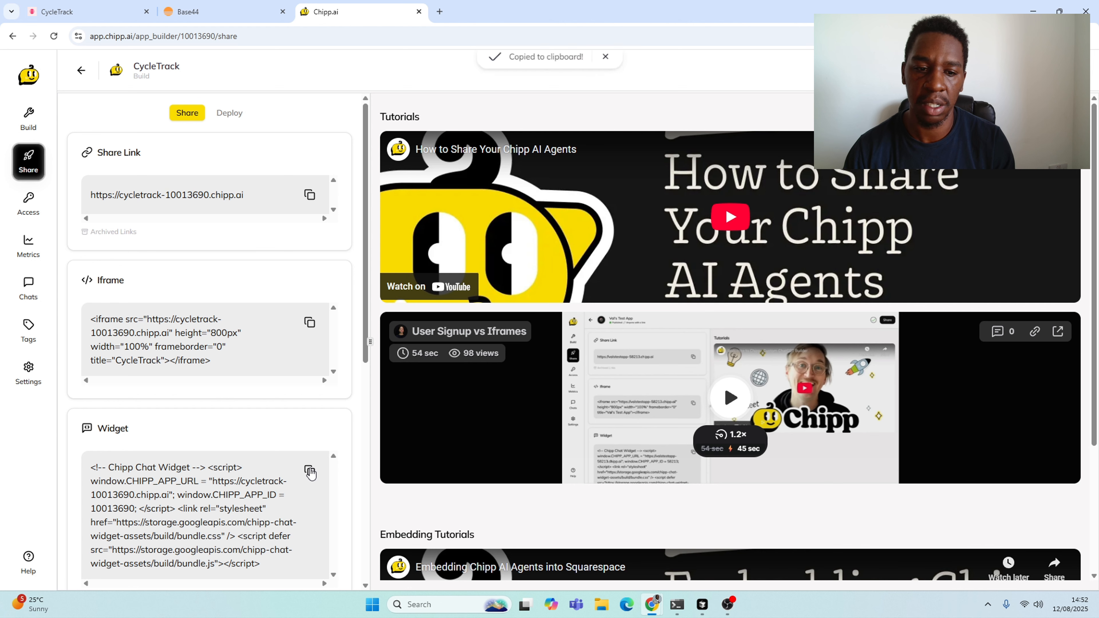
# Switch to the CycleTrack preview in Base44 and send the prompt "Add this widget to the application" followed by the copied widget code.
pyautogui.click(192, 15)
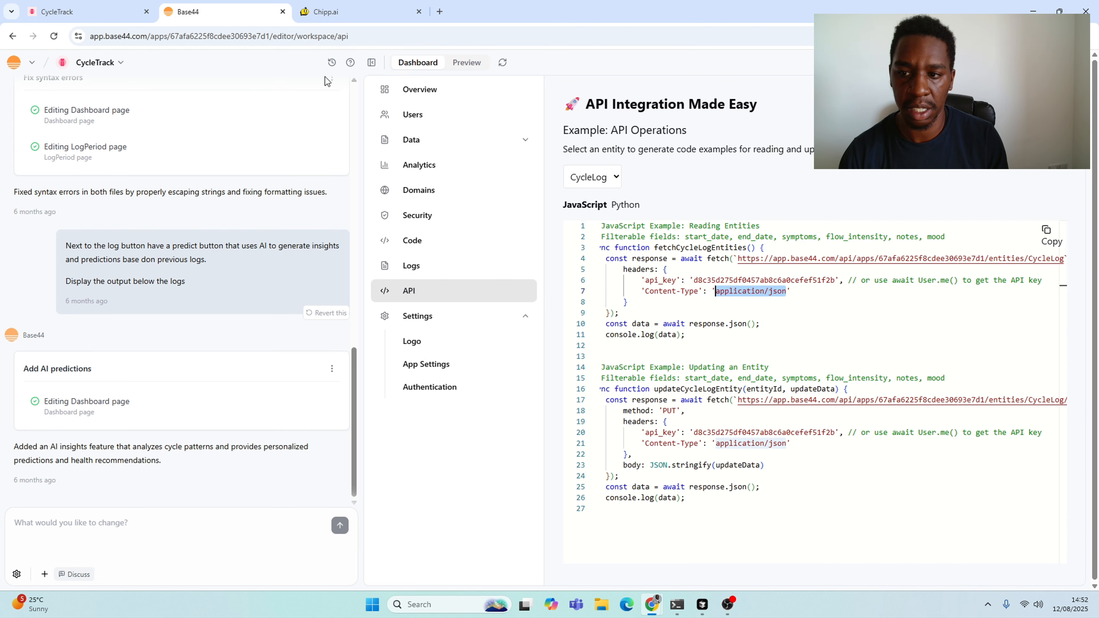
pyautogui.click(466, 63)
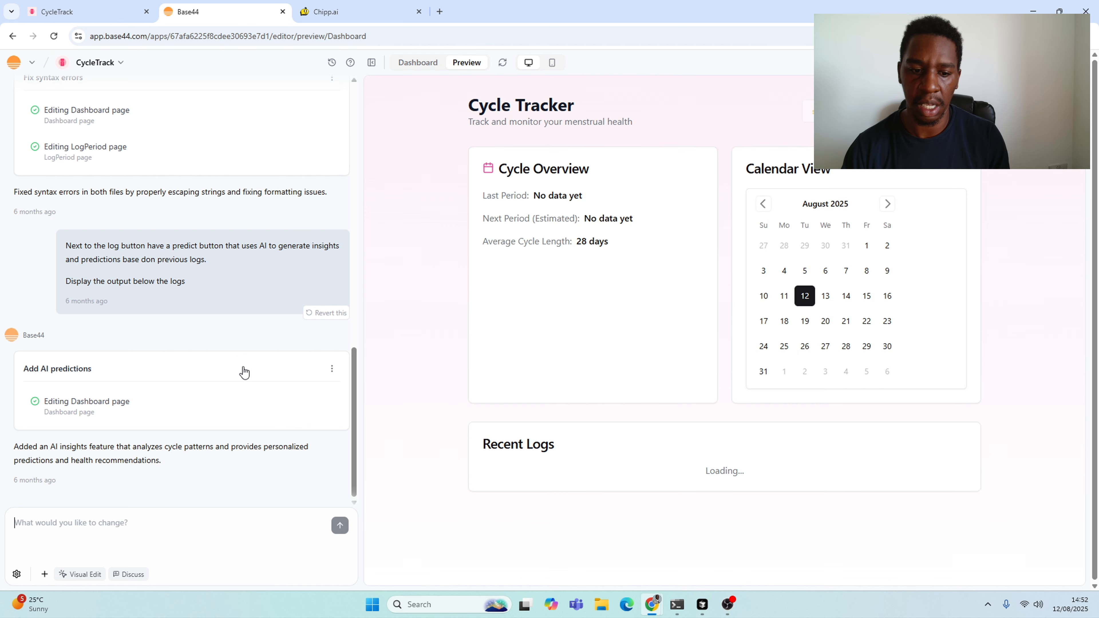
pyautogui.write('Add this widget to the appl')
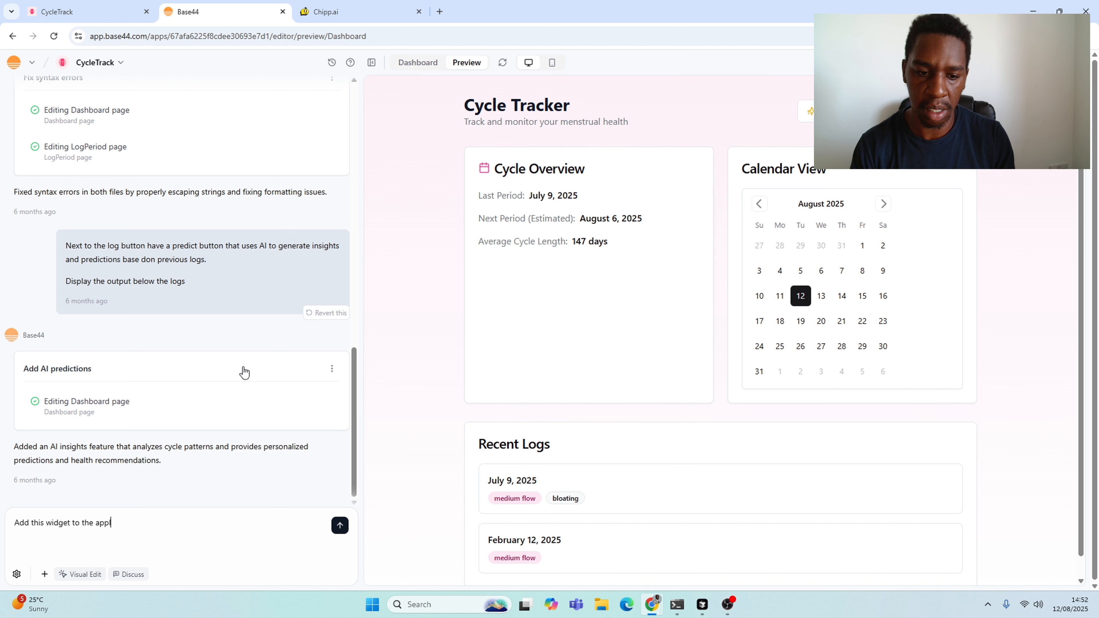
pyautogui.hotkey('ctrl', 'v')
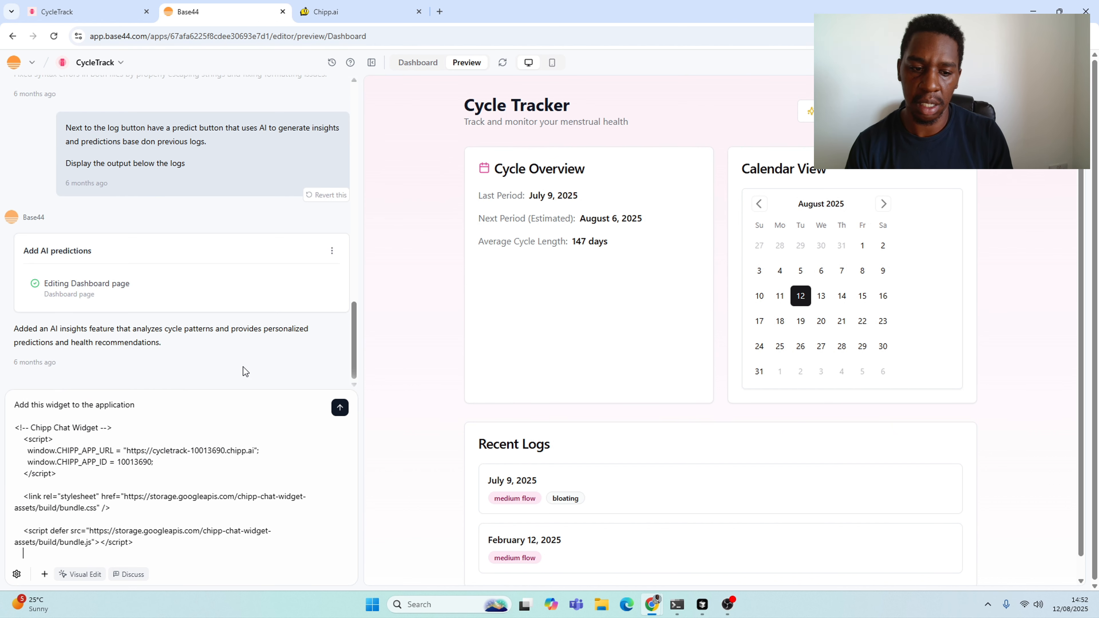
pyautogui.click(340, 407)
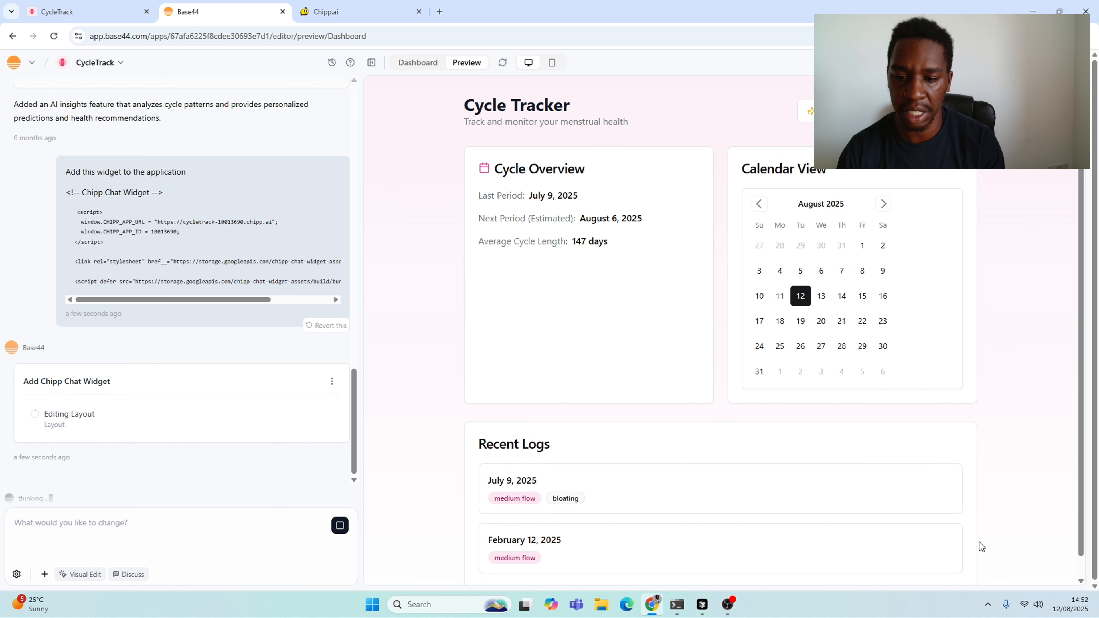
# Open the embedded CycleTrack chat widget in the Base44 app preview.
pyautogui.scroll(-1, 990, 519)
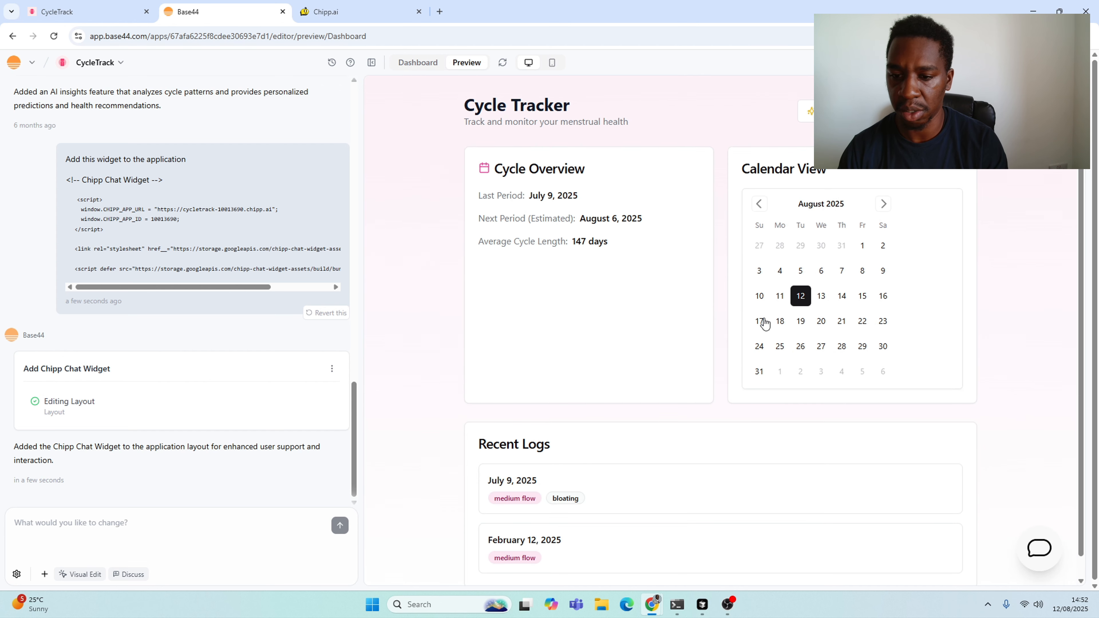
pyautogui.scroll(-1, 764, 322)
pyautogui.click(1039, 550)
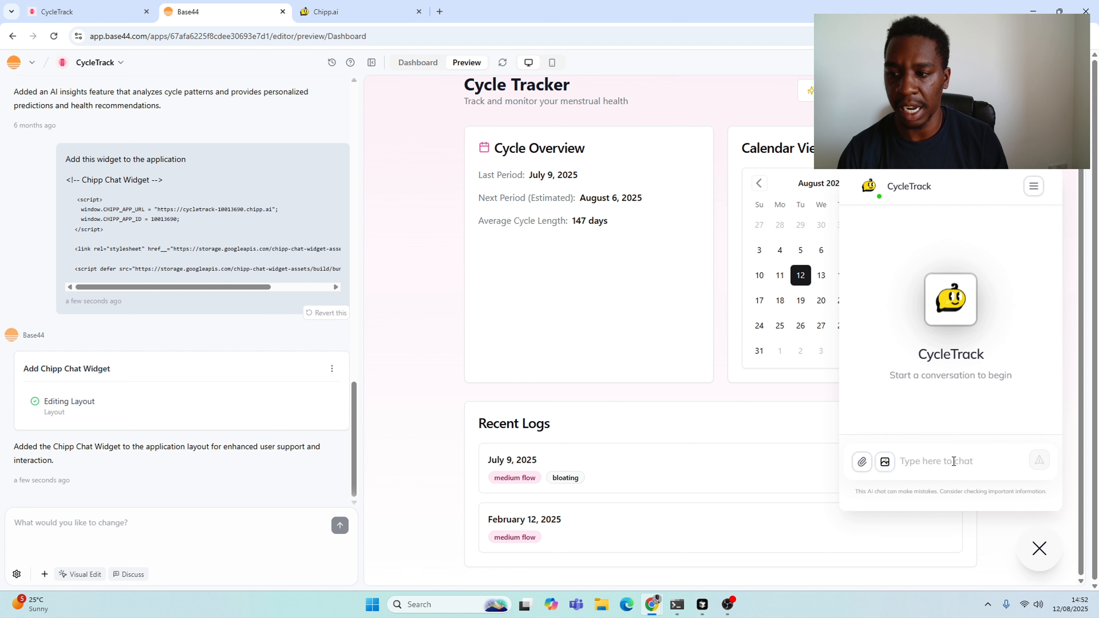
pyautogui.write('S')
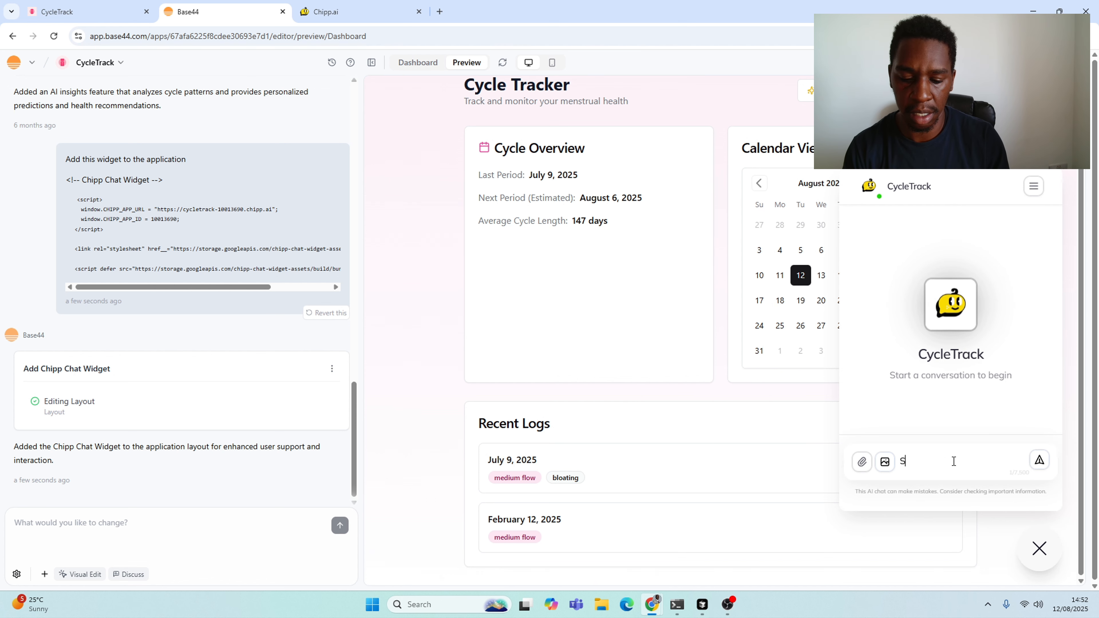
pyautogui.write('ugg')
pyautogui.press('BackSpace')
pyautogui.press('BackSpace')
pyautogui.press('BackSpace')
pyautogui.press('BackSpace')
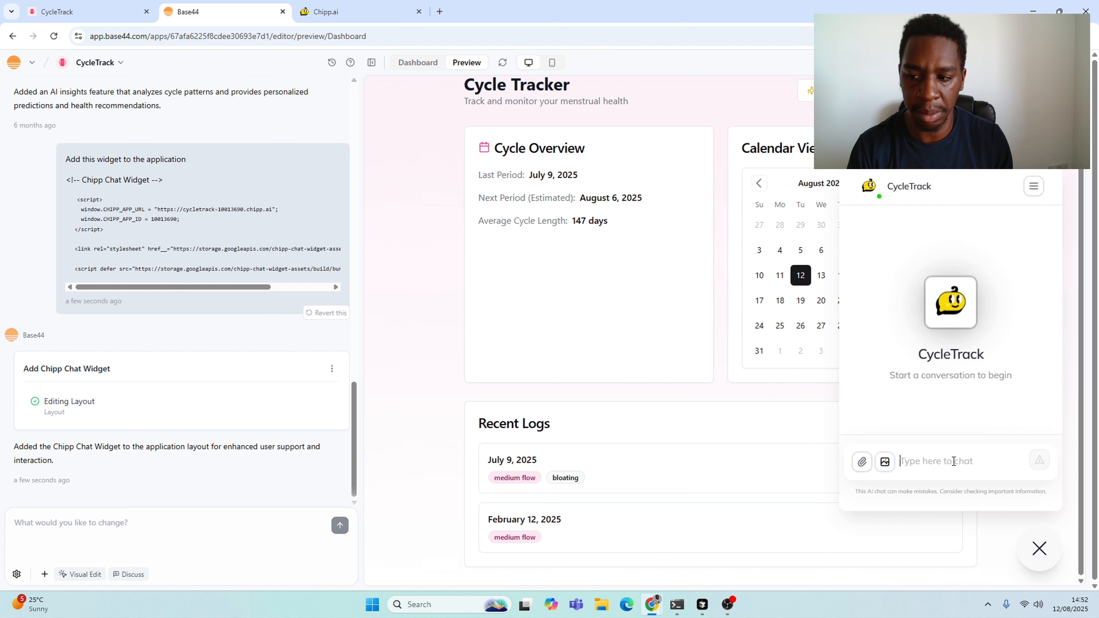
# Send the message "Based on my logs suggest strategies to improve my health" in the embedded CycleTrack chat widget.
pyautogui.write('Ba')
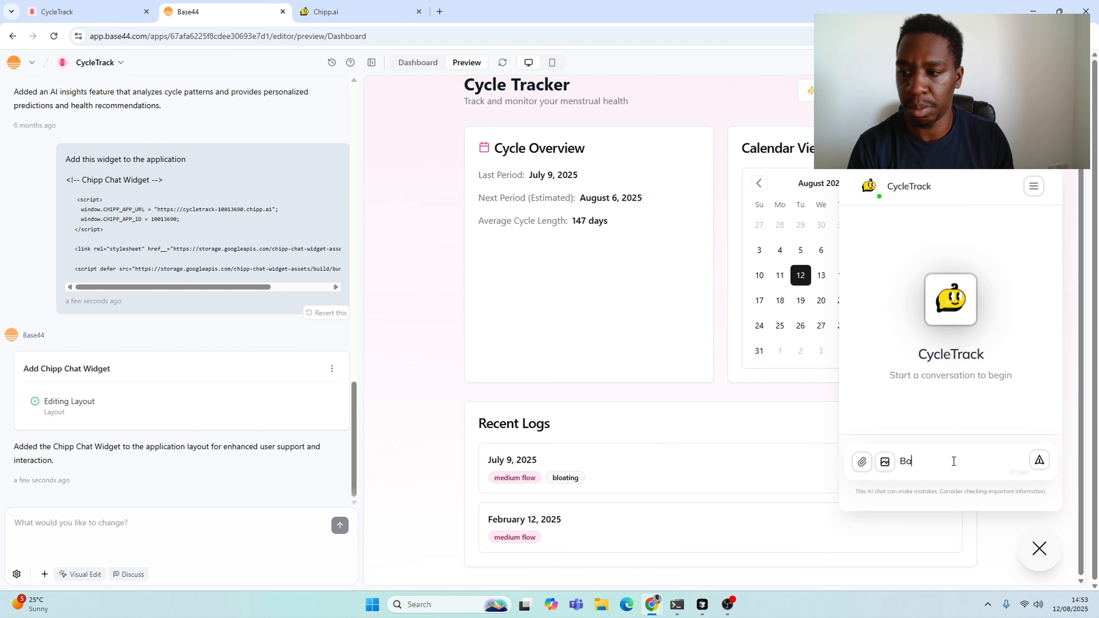
pyautogui.write('sed on my log')
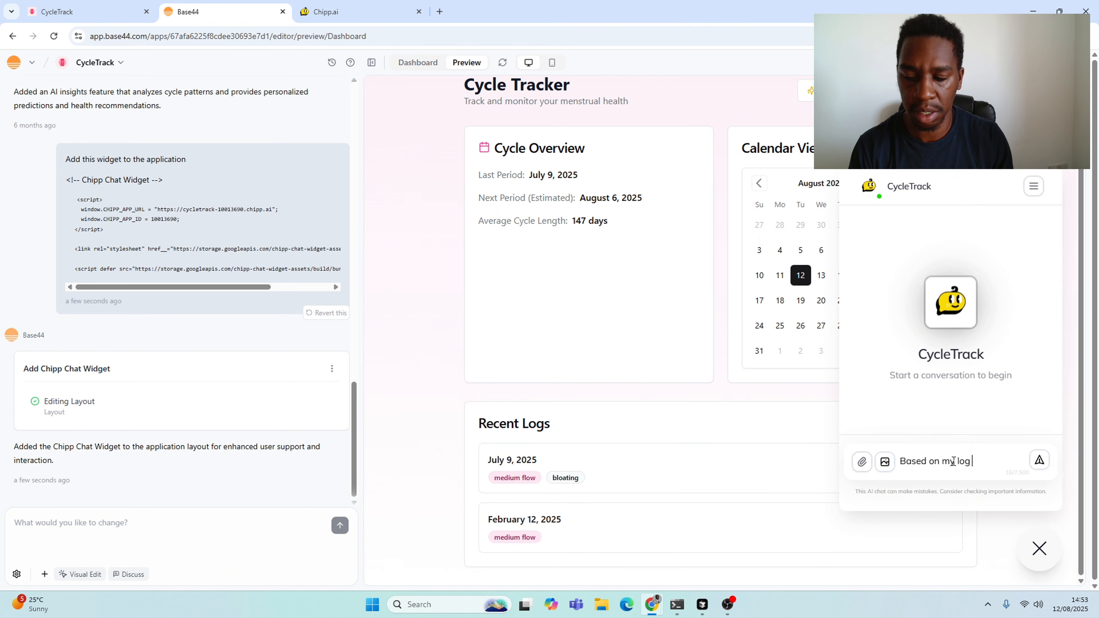
pyautogui.write('s ugge')
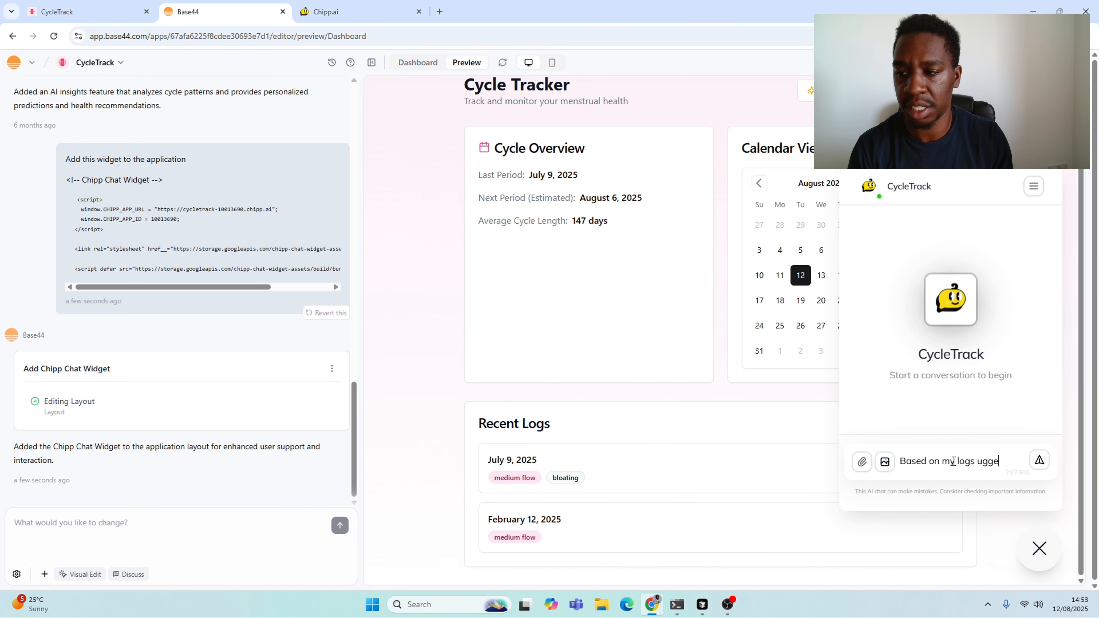
pyautogui.write('st s')
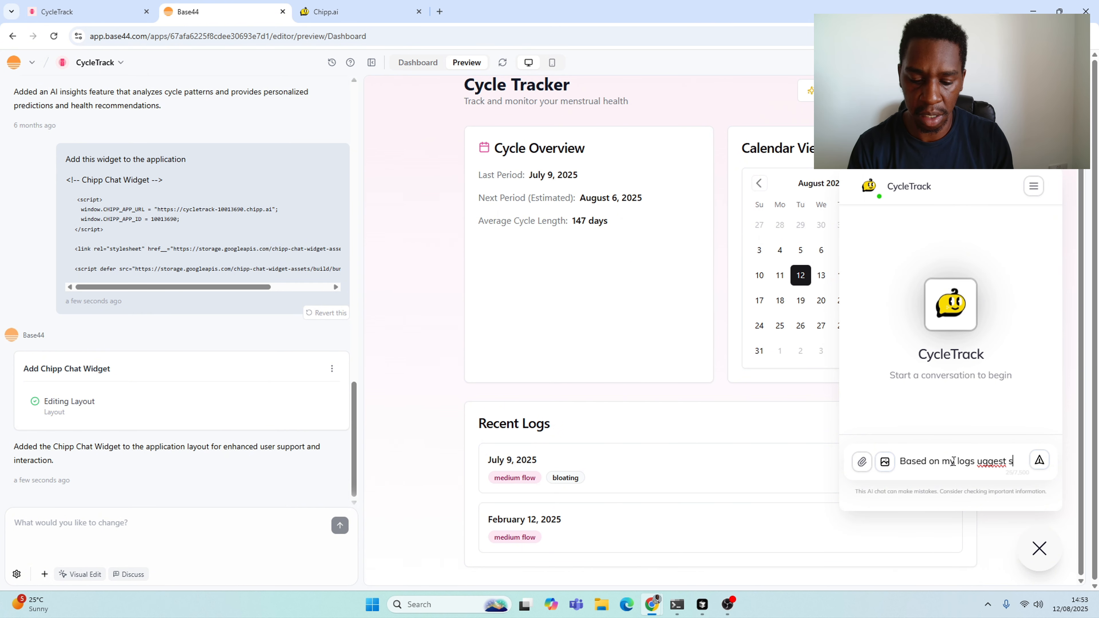
pyautogui.write('trategie')
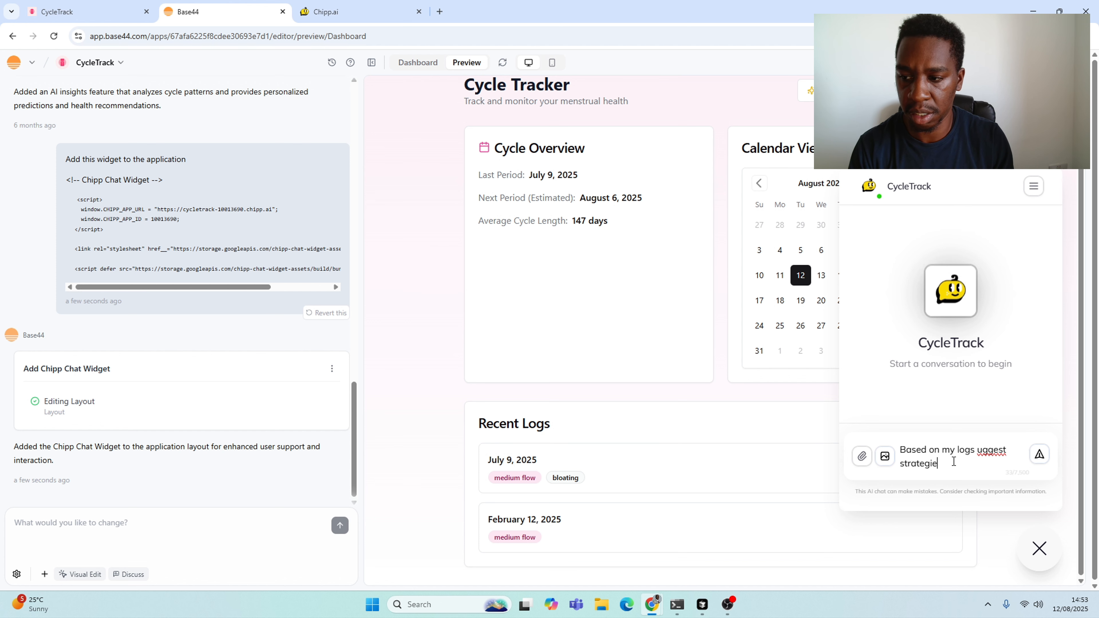
pyautogui.write(' to in')
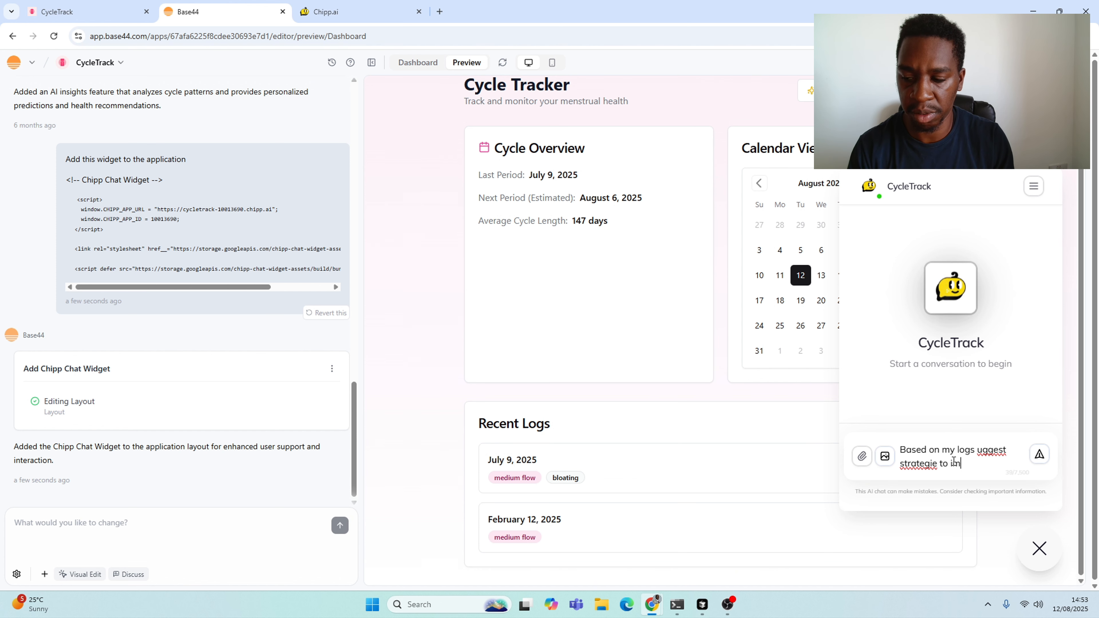
pyautogui.press('BackSpace')
pyautogui.write('mpro')
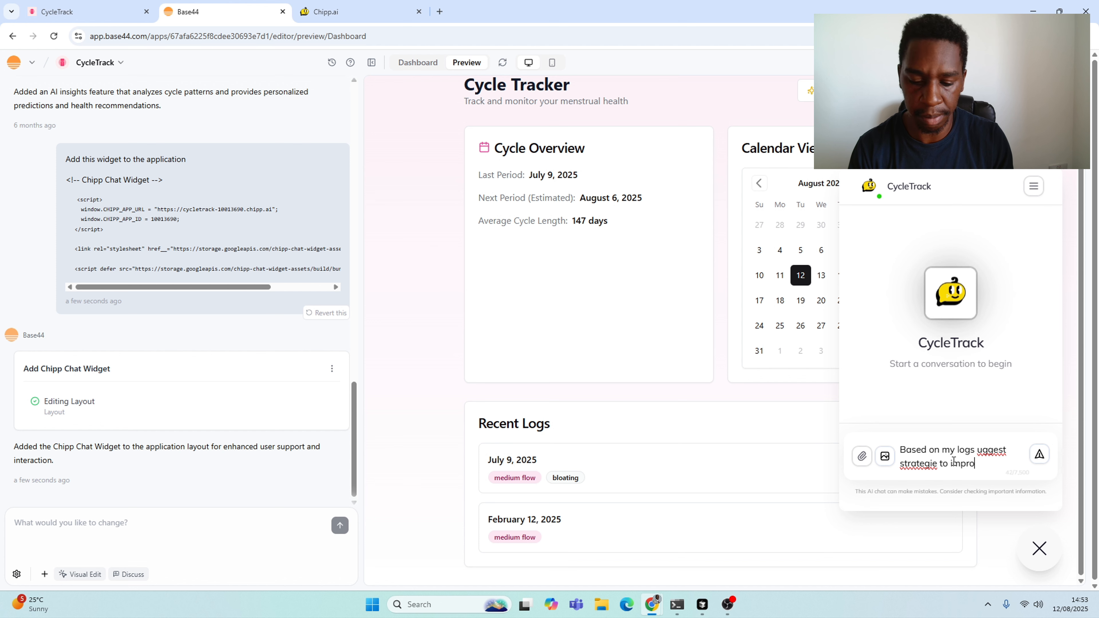
pyautogui.write('ve my health')
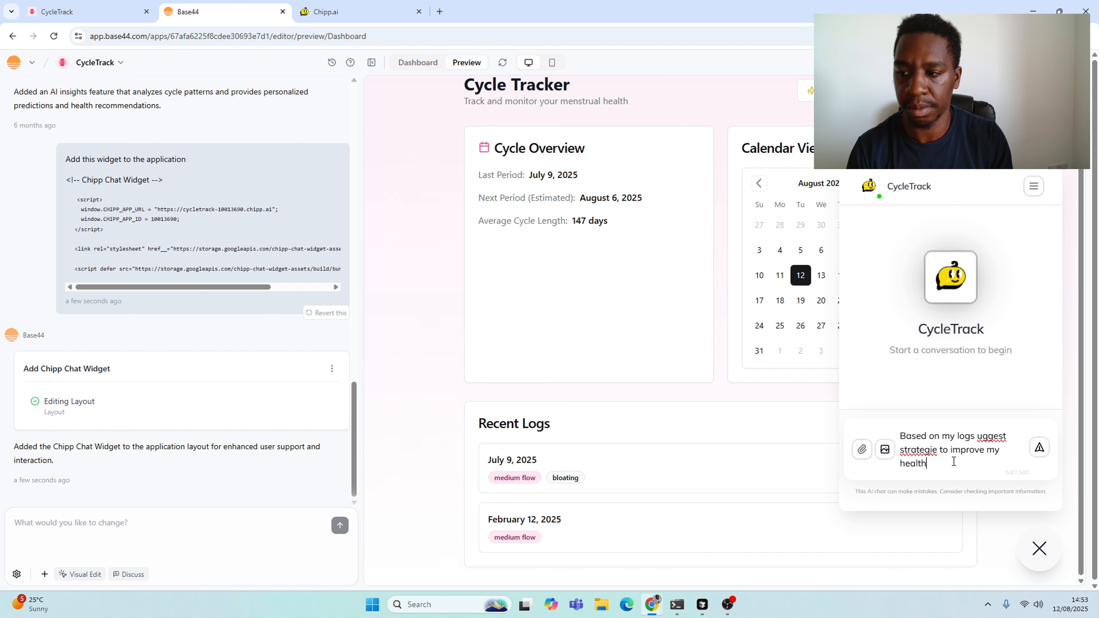
pyautogui.click(942, 449)
pyautogui.write('s')
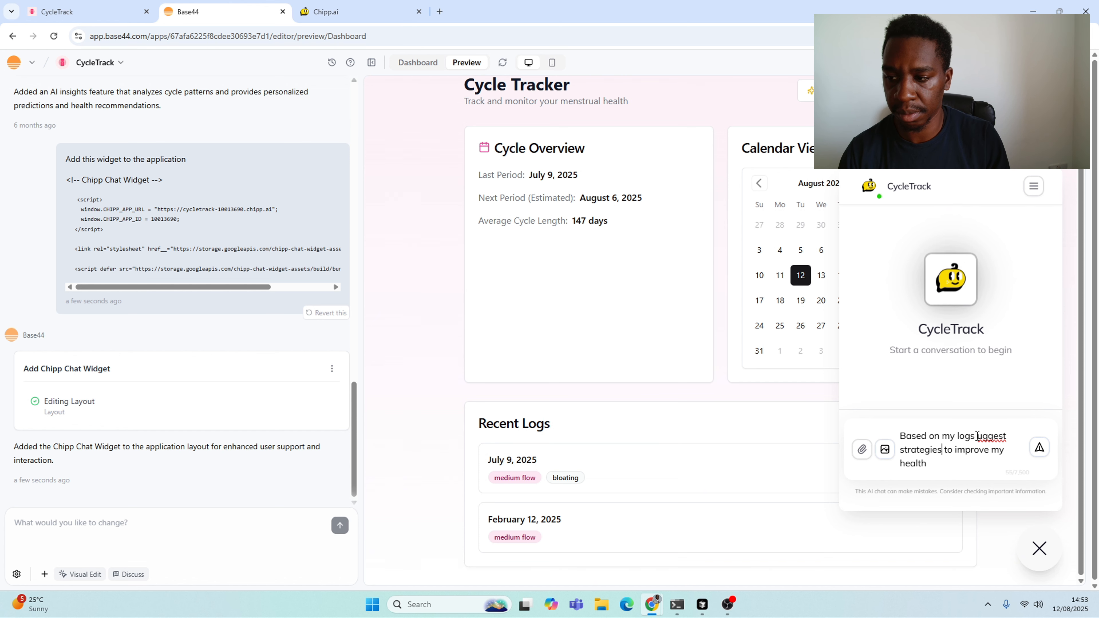
pyautogui.click(977, 435)
pyautogui.write('s')
pyautogui.click(1039, 448)
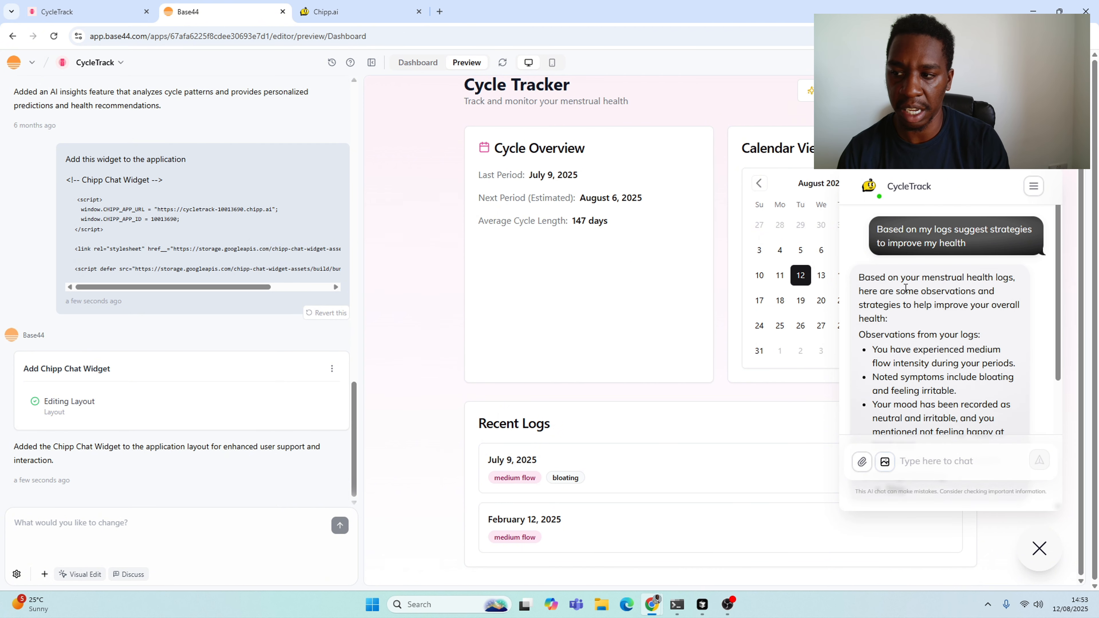
# Read through the chatbot's reply on health observations and strategies, and close the chat widget.
pyautogui.scroll(-2, 904, 292)
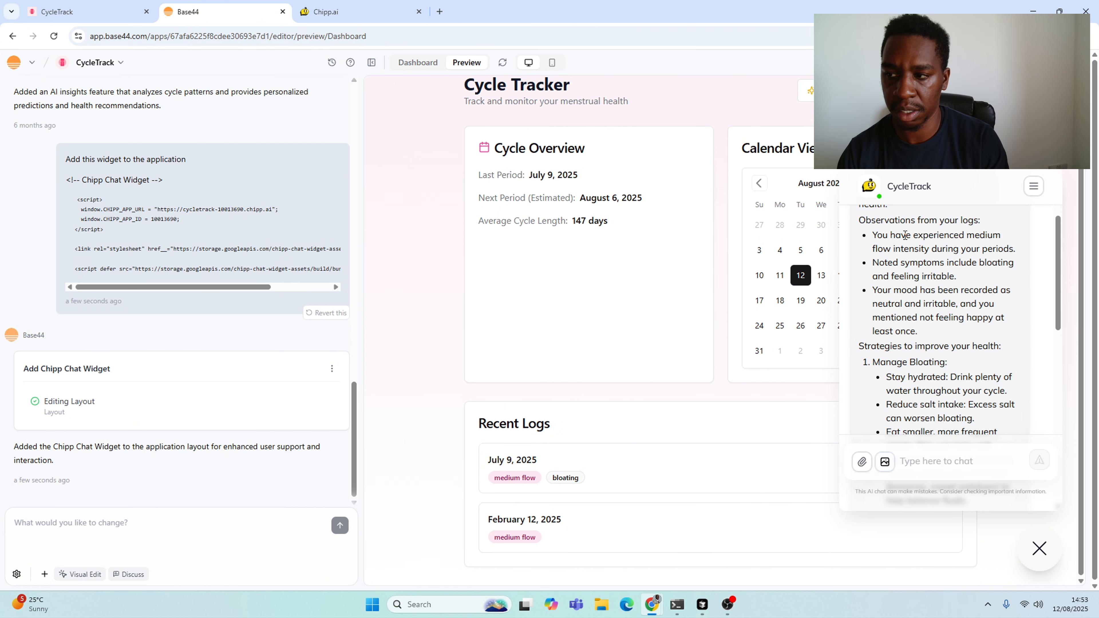
pyautogui.scroll(-2, 915, 266)
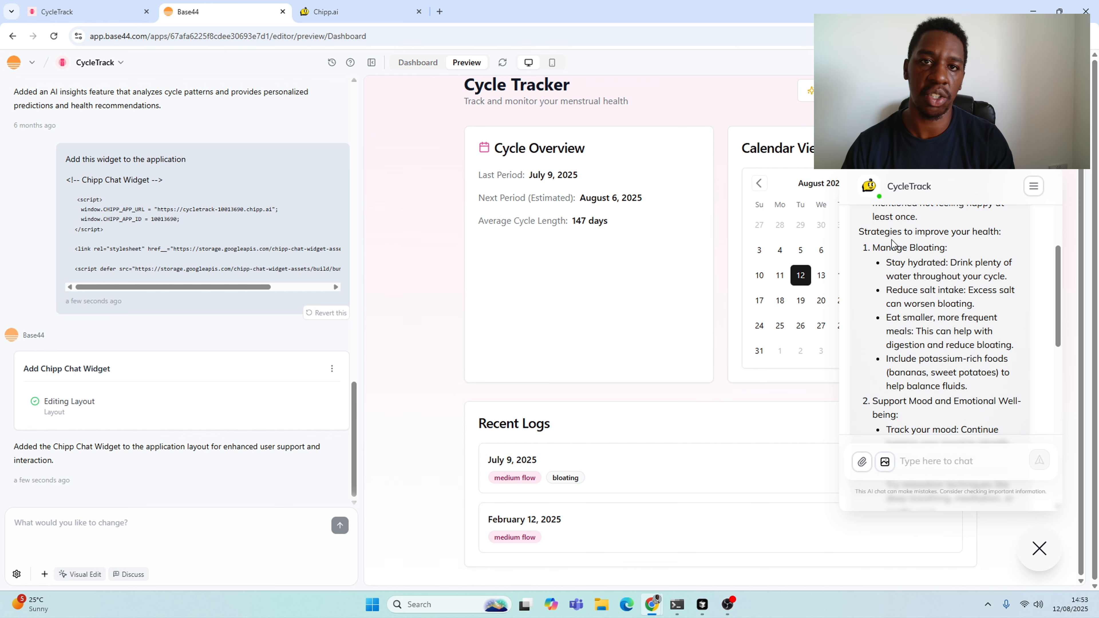
pyautogui.scroll(-2, 892, 244)
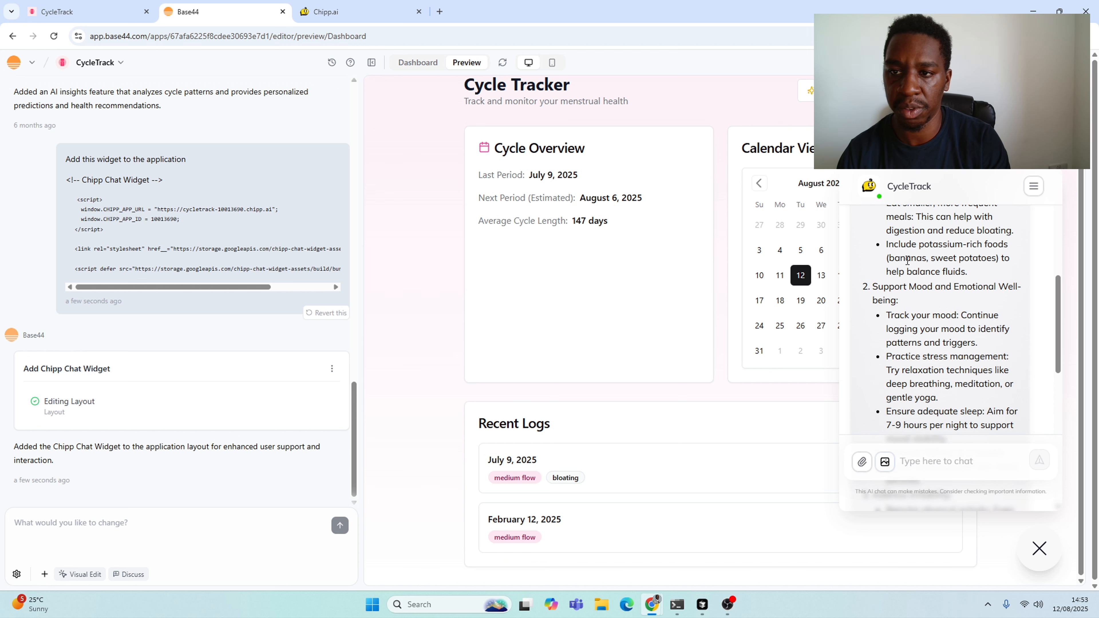
pyautogui.scroll(-10, 908, 260)
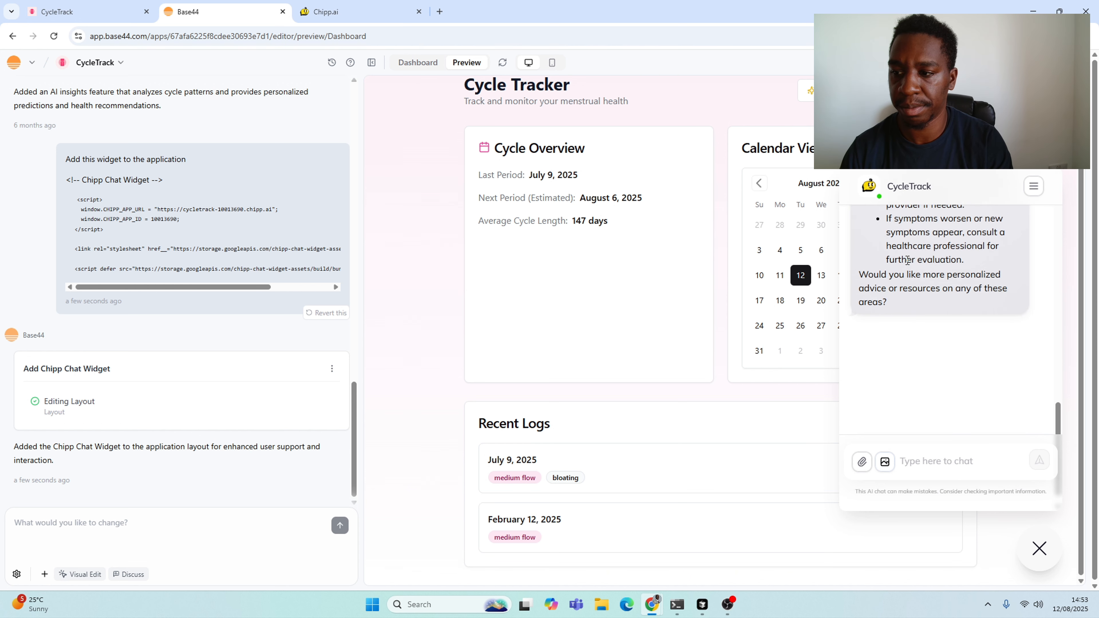
pyautogui.scroll(6, 907, 259)
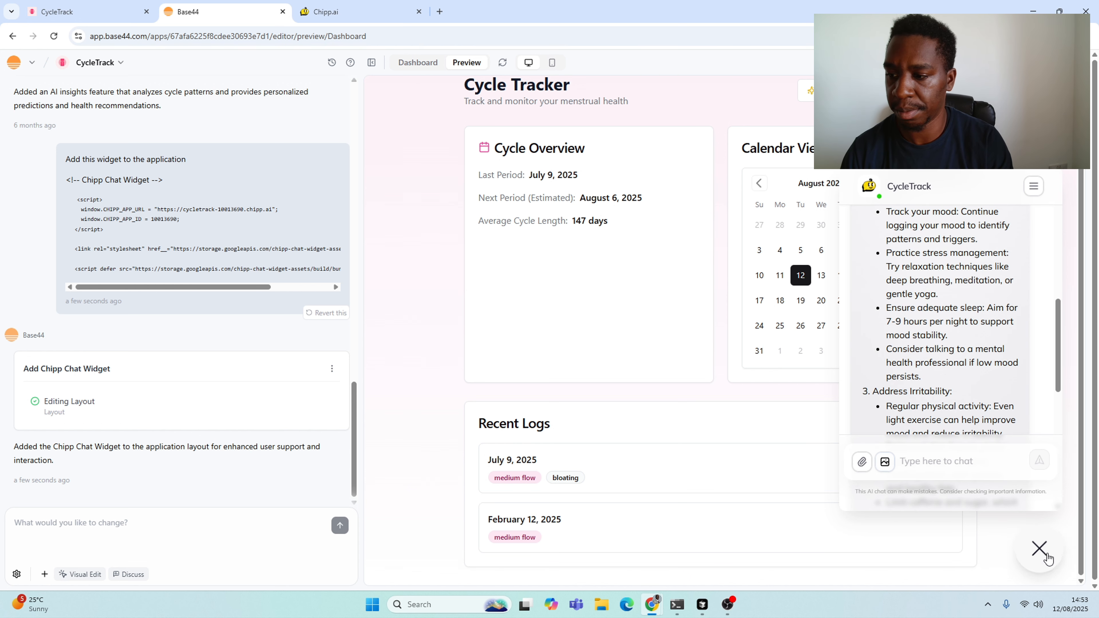
pyautogui.click(1040, 548)
pyautogui.scroll(1, 991, 268)
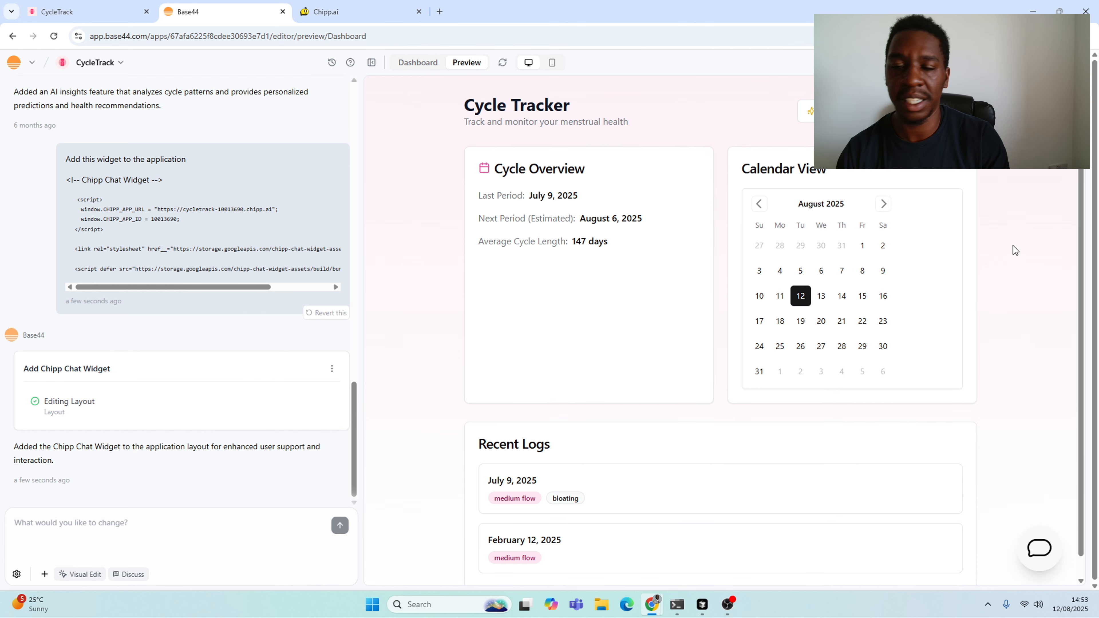